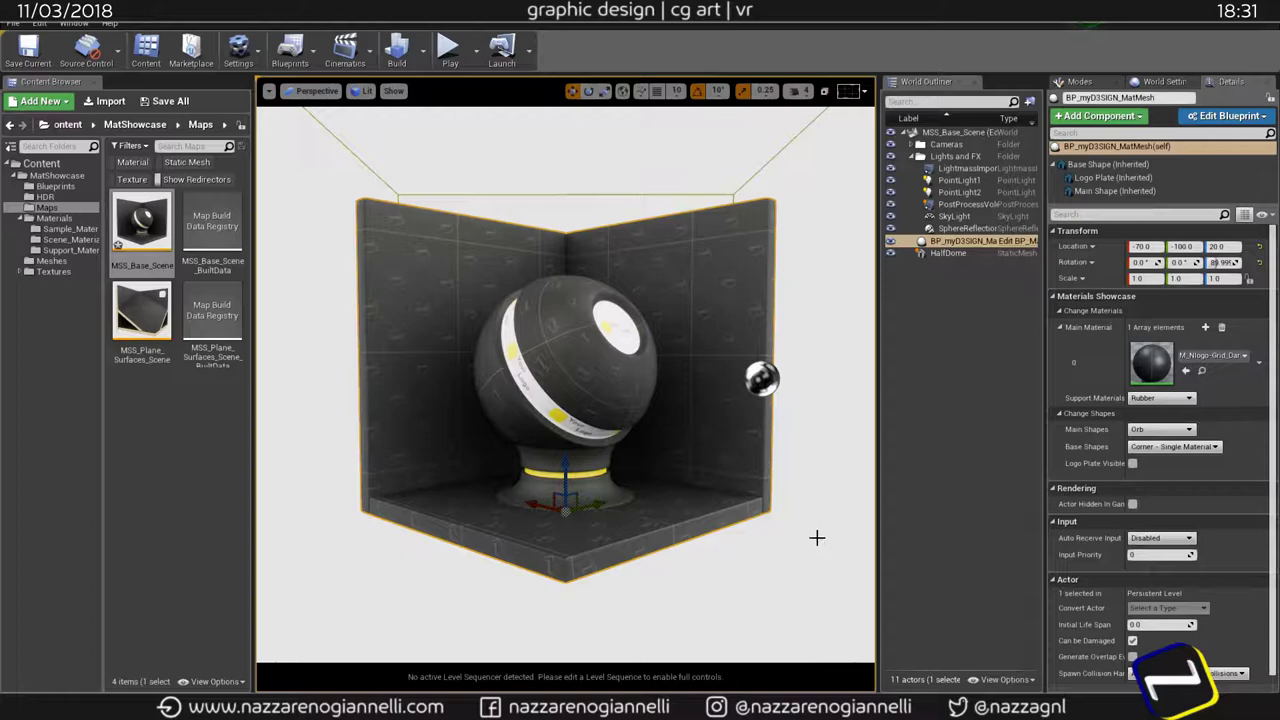
Step: Open the MSS_Plane_Surfaces_Scene level without saving the current base scene
double_click(141, 312)
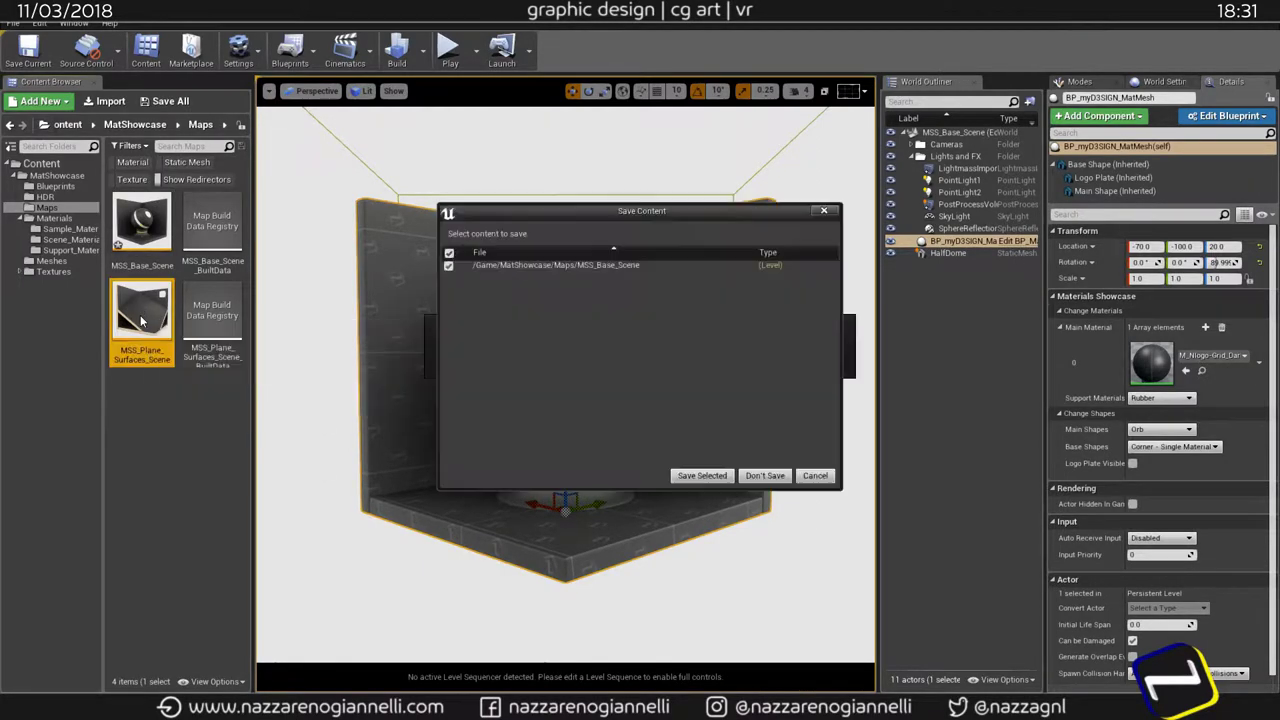
click(764, 476)
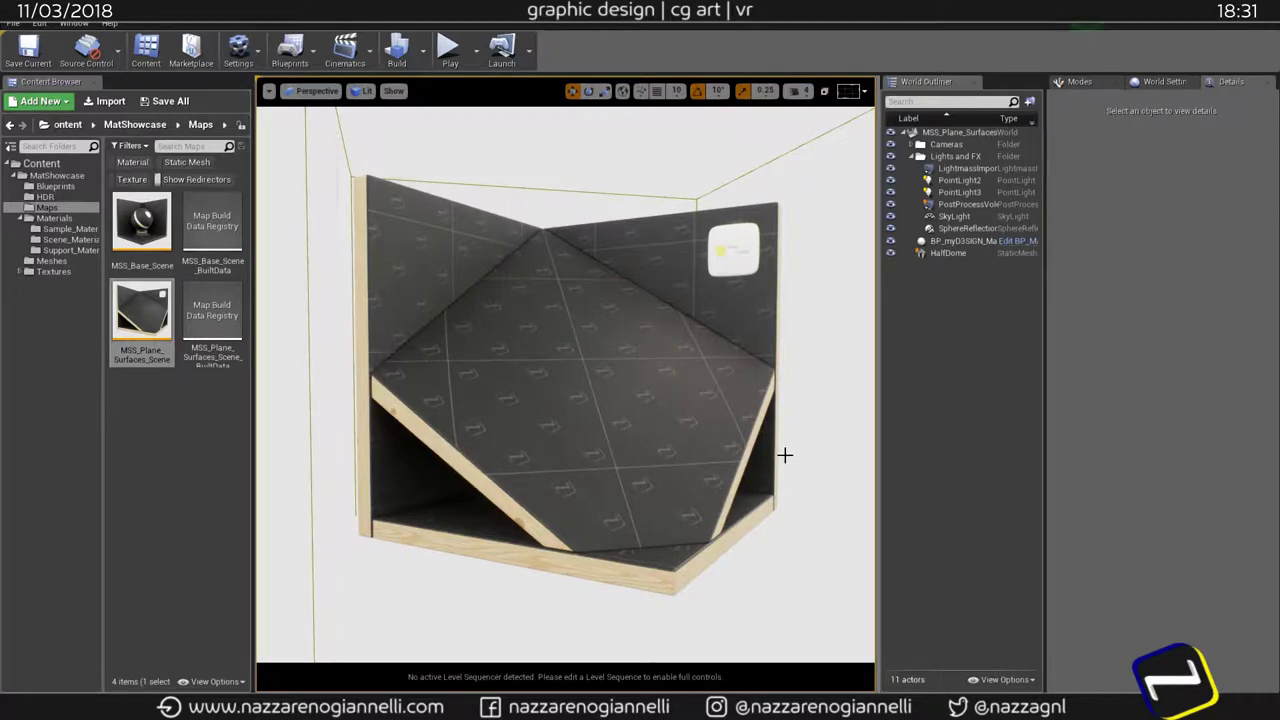
scroll(700, 380, up, 5)
scroll(702, 380, down, 5)
Step: Select the showcase board and view the scene through Camera1, Camera2, then another placed camera
click(712, 600)
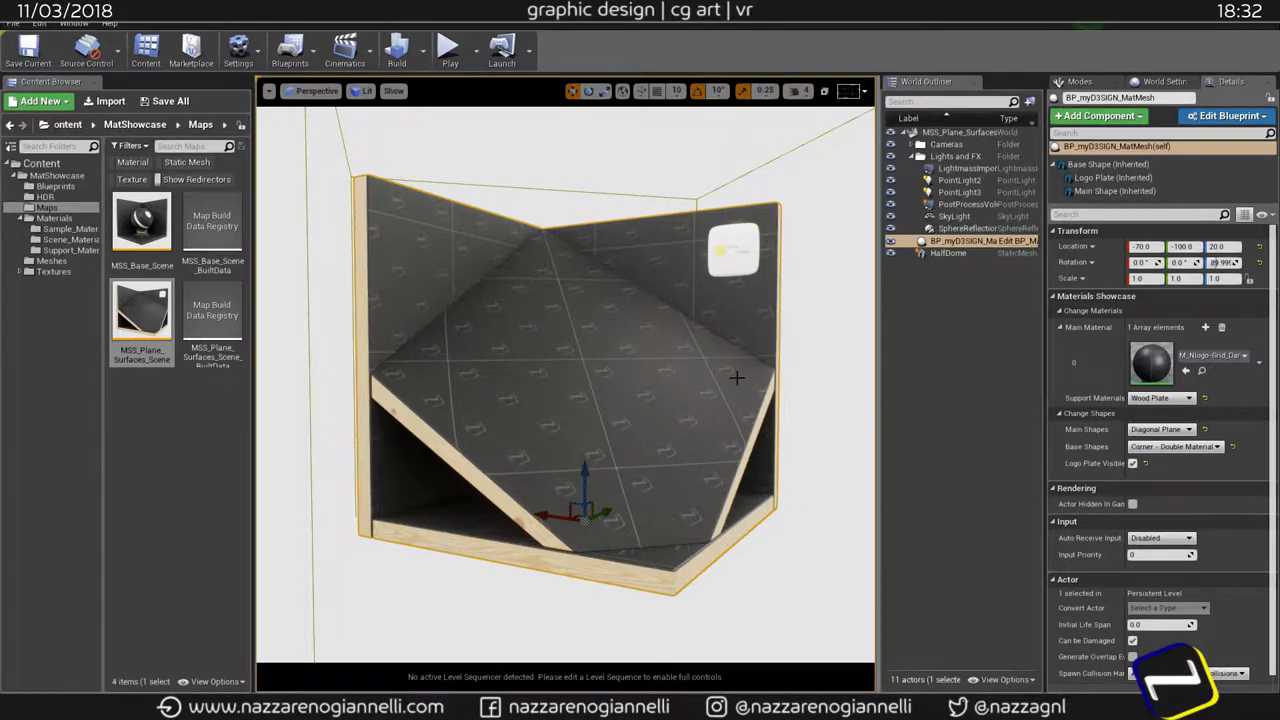
click(328, 94)
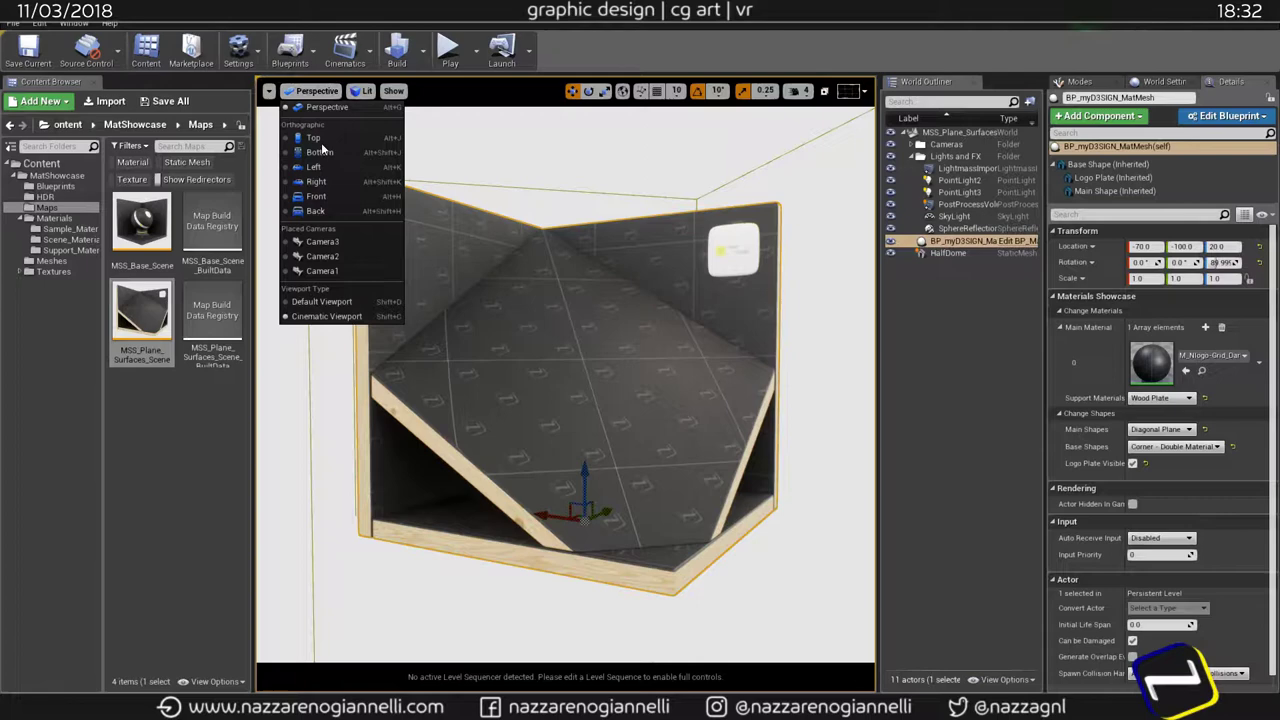
click(322, 271)
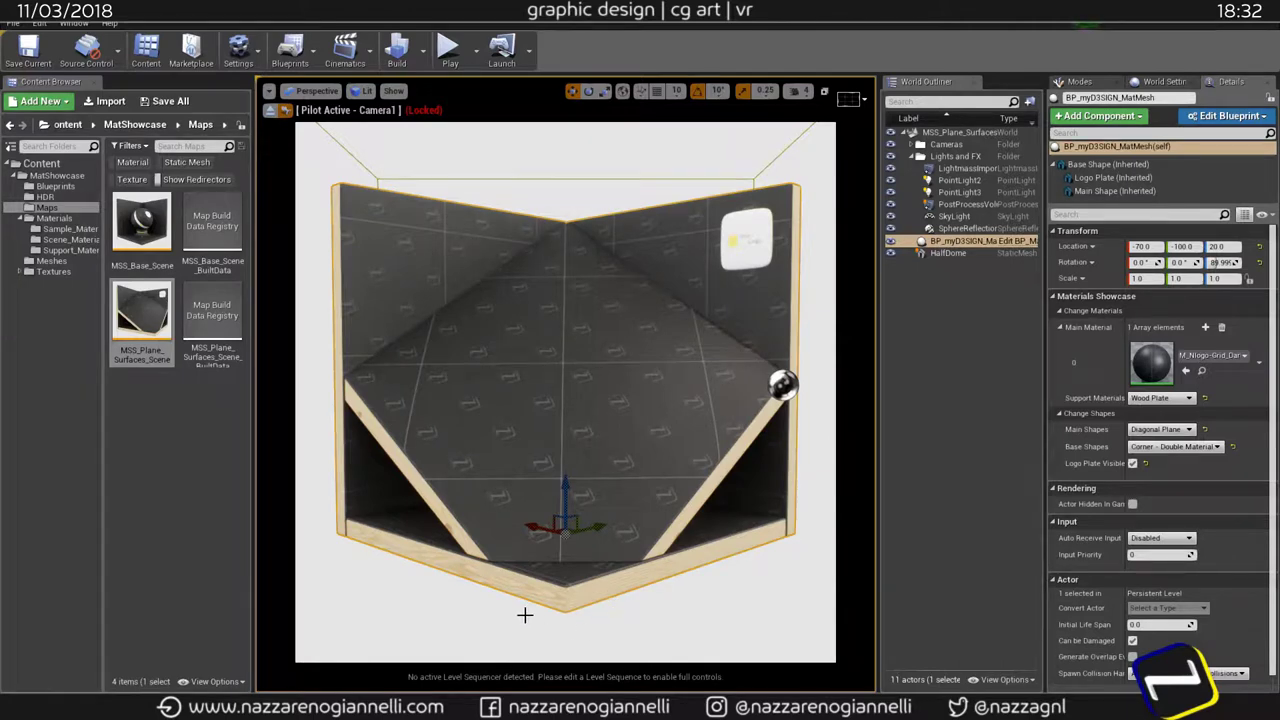
click(317, 91)
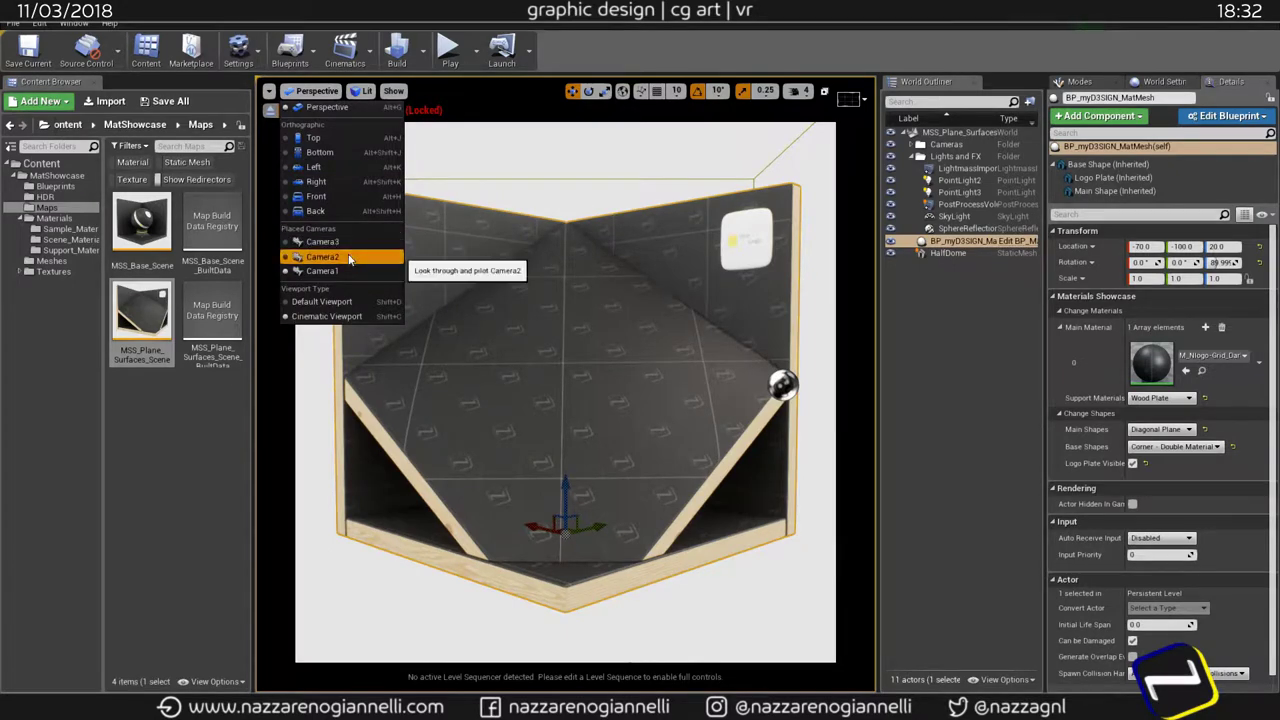
click(349, 254)
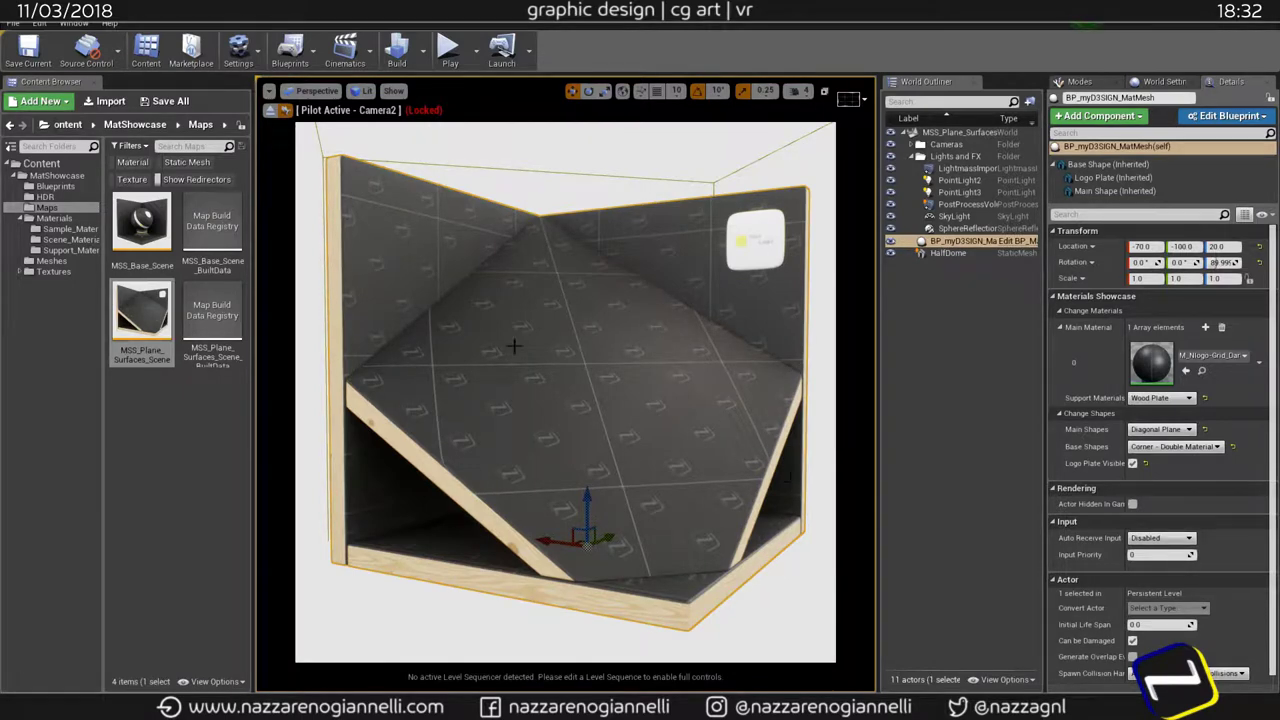
click(320, 92)
click(325, 243)
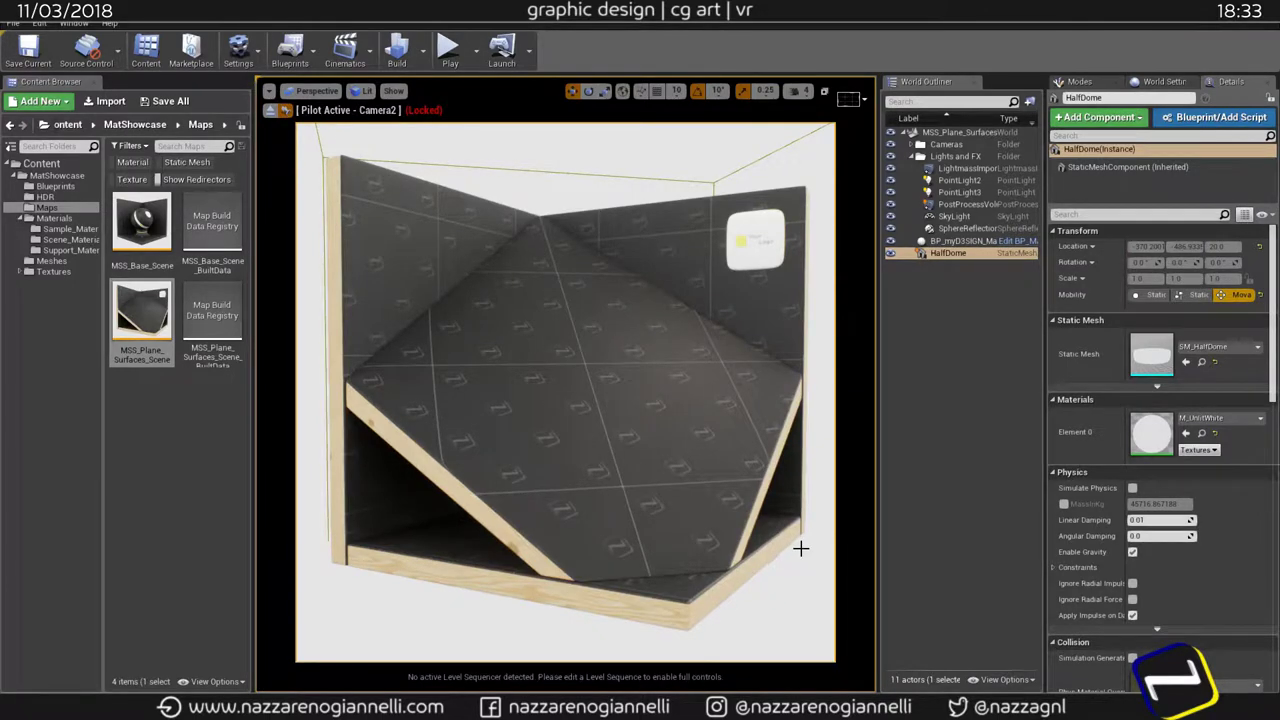
Step: Clear the selection with G, select the showcase board actor and expand its Materials Showcase category
key(g)
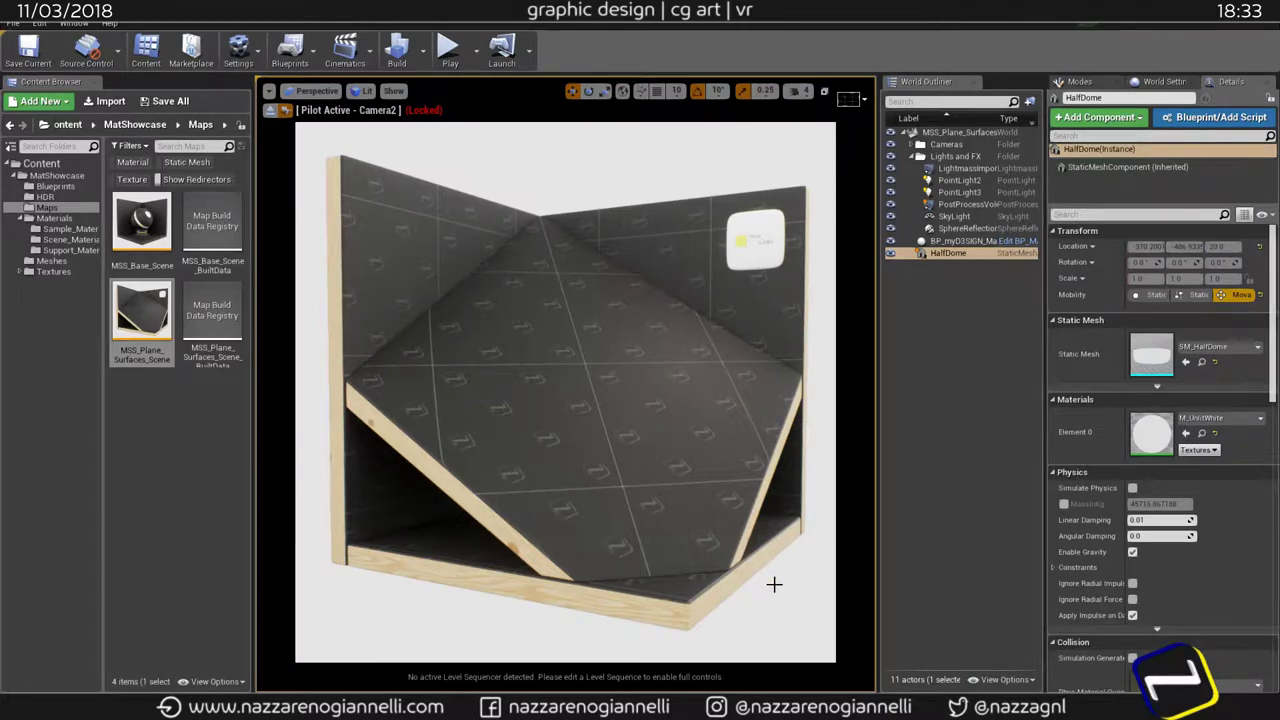
click(737, 483)
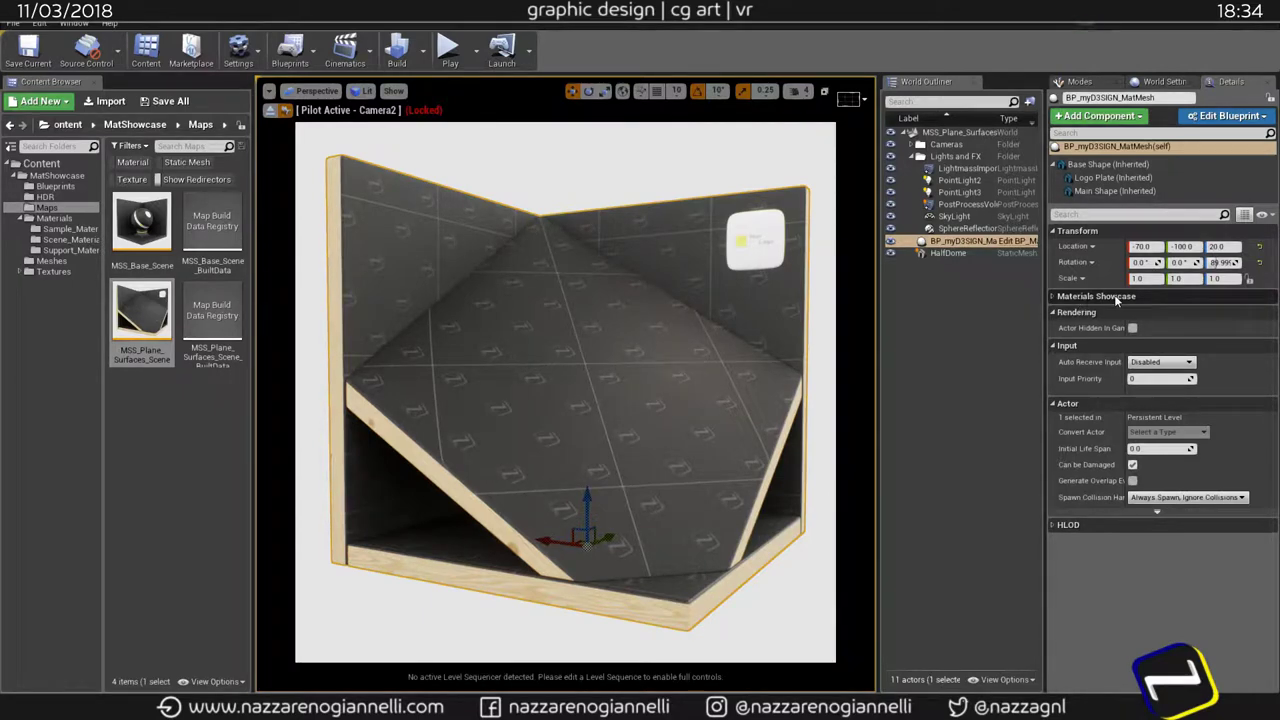
click(1052, 298)
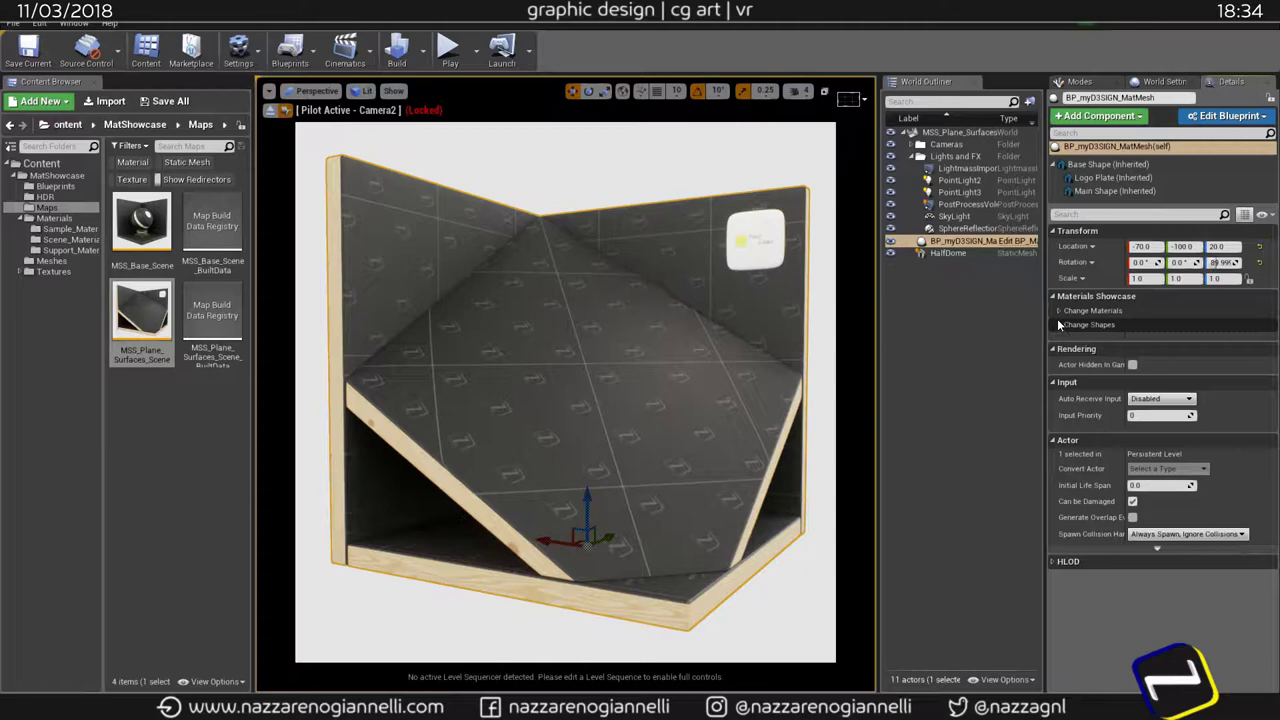
Step: Expand Change Materials and Change Shapes, then set Main Material element 0 to M_Wood_Floor
click(1058, 311)
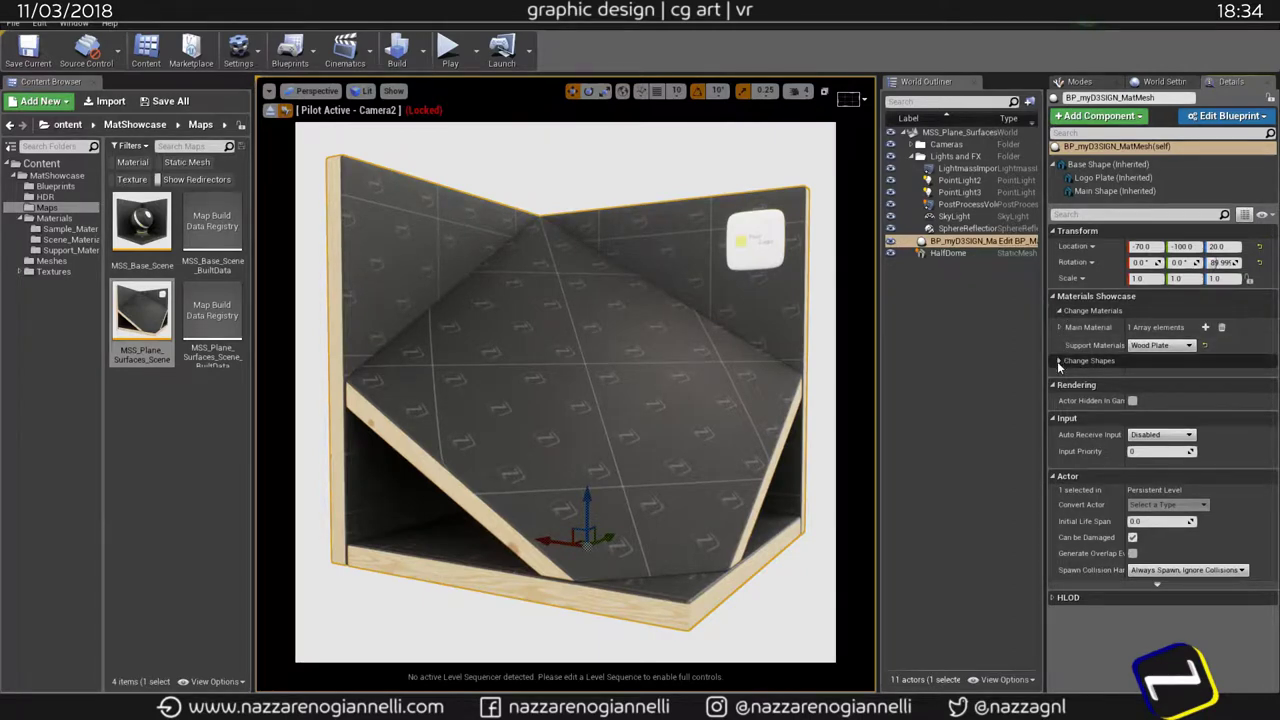
click(1058, 361)
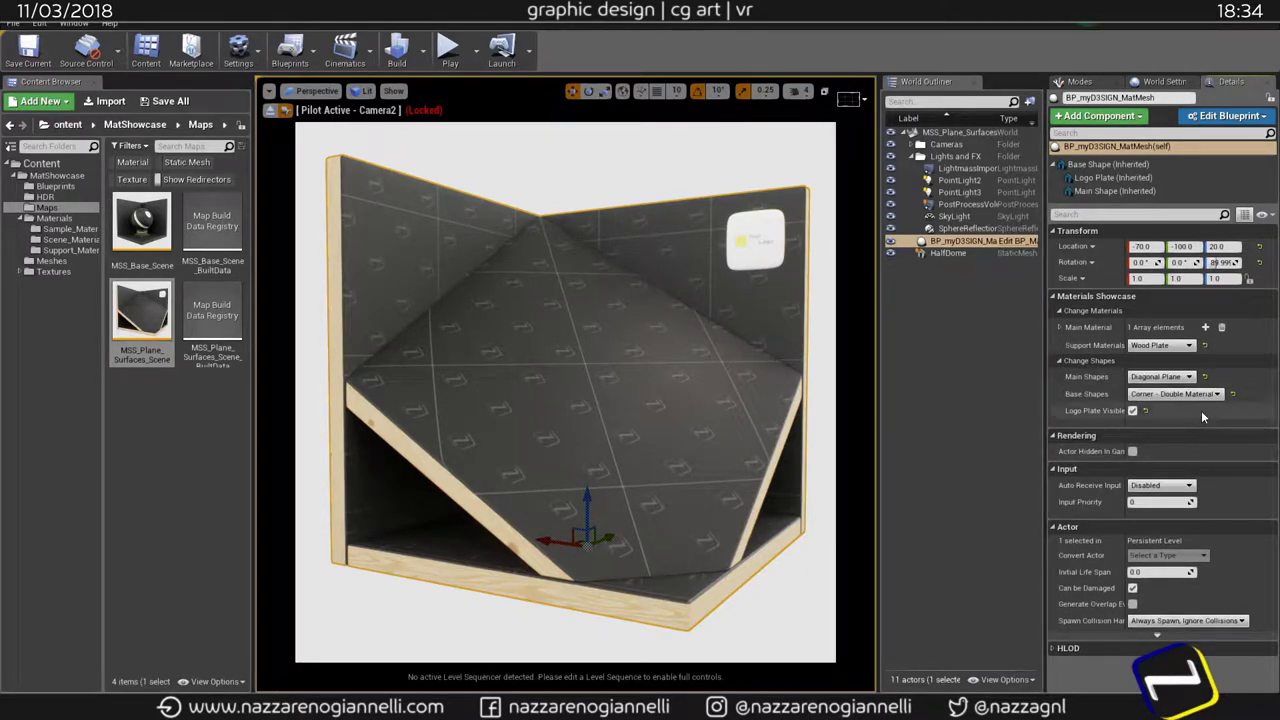
click(1059, 327)
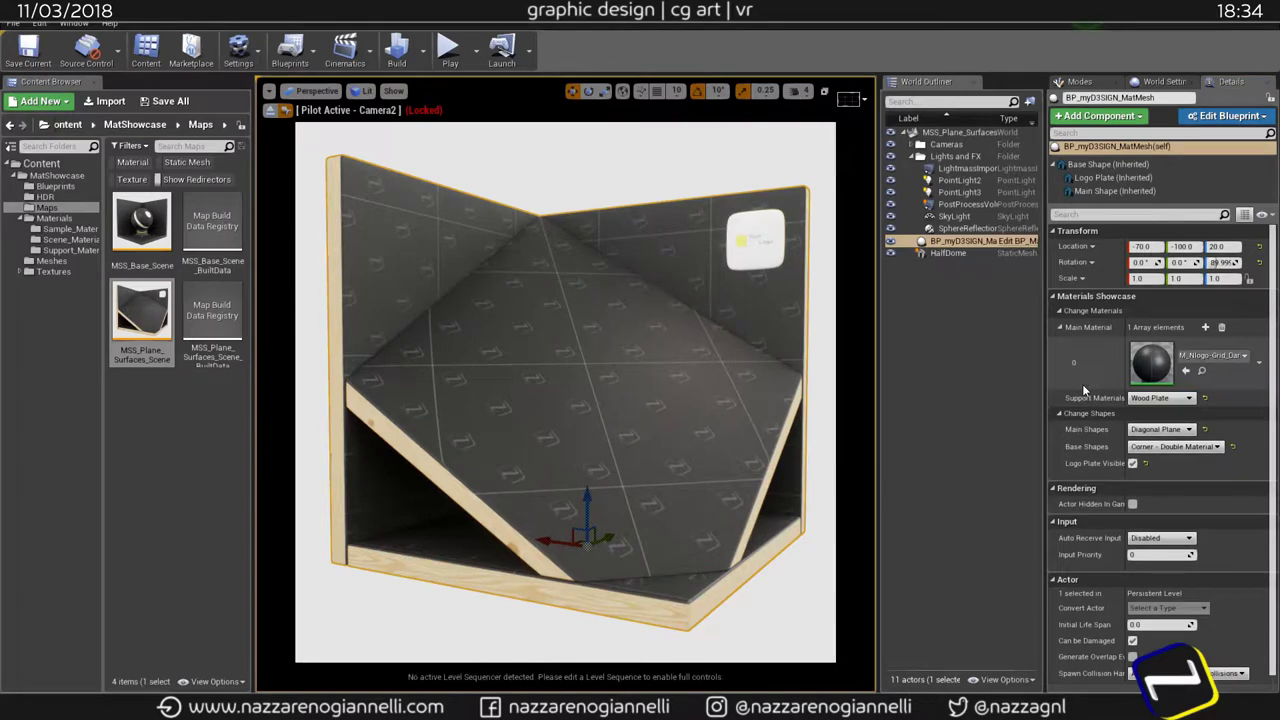
click(1193, 358)
scroll(1243, 581, down, 3)
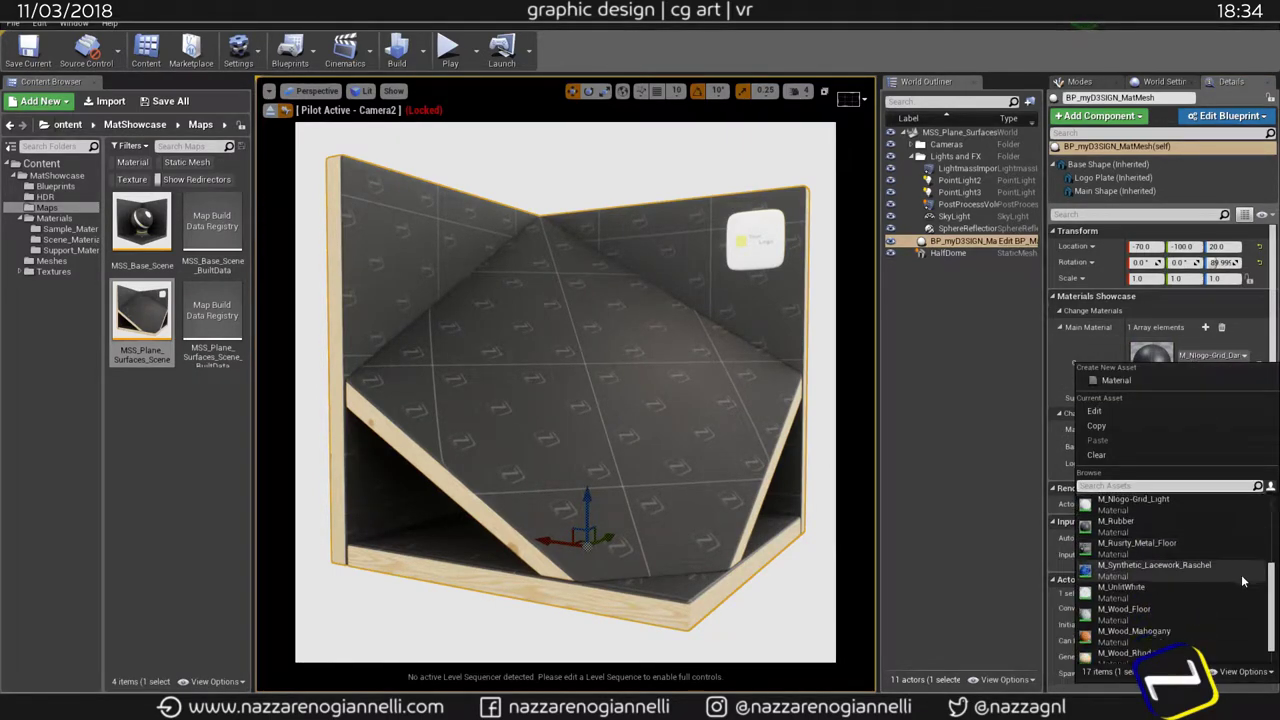
scroll(1243, 581, down, 1)
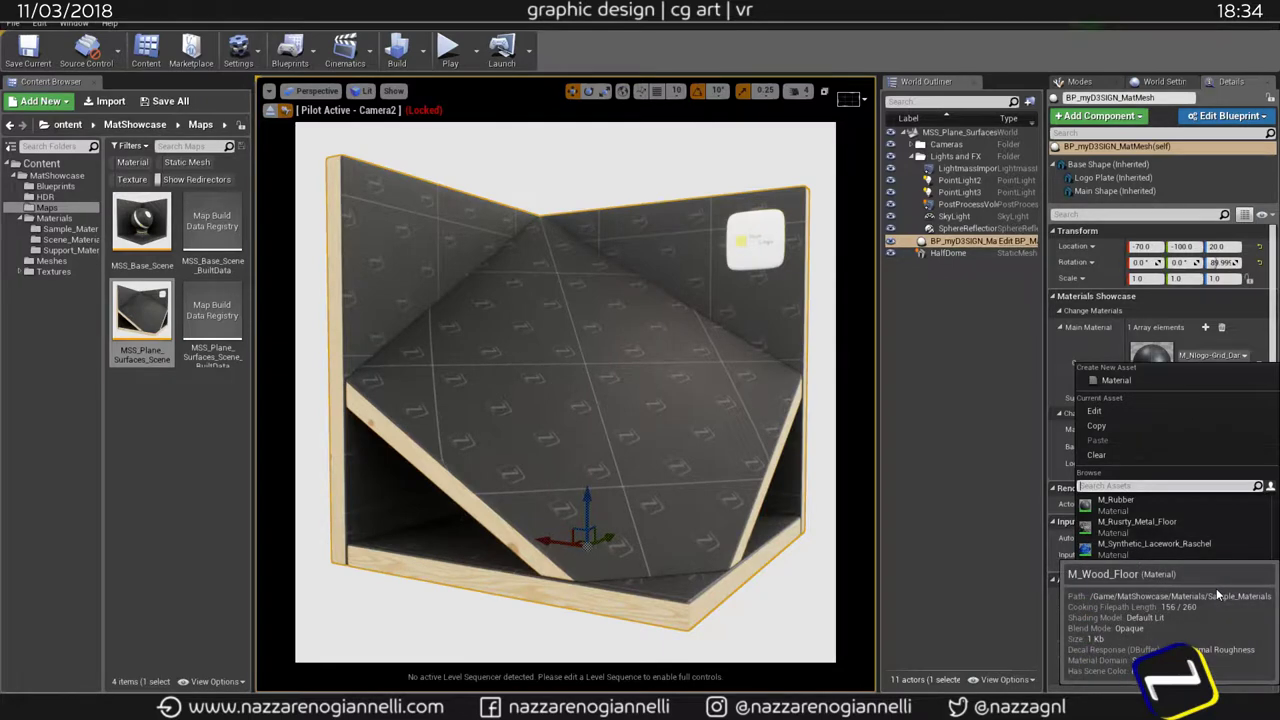
click(1216, 588)
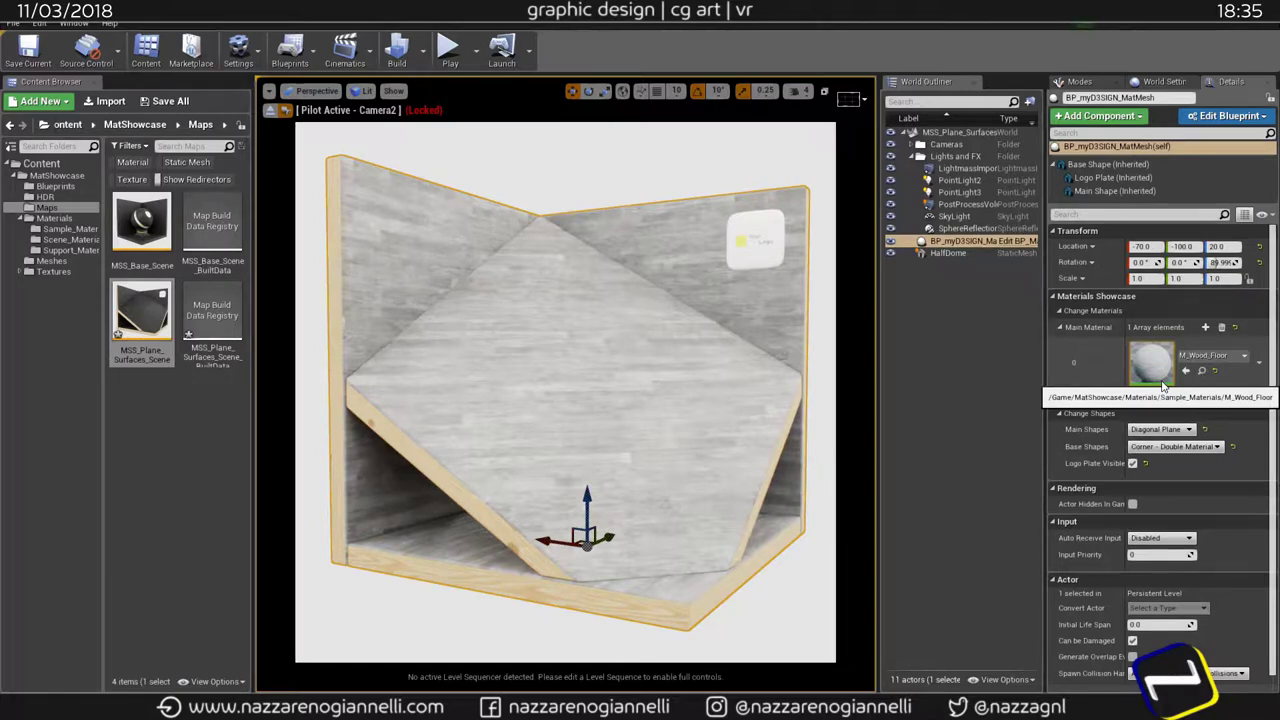
Step: Set the main material to M_Marble_Tiles and the support material to Rubber
click(1212, 355)
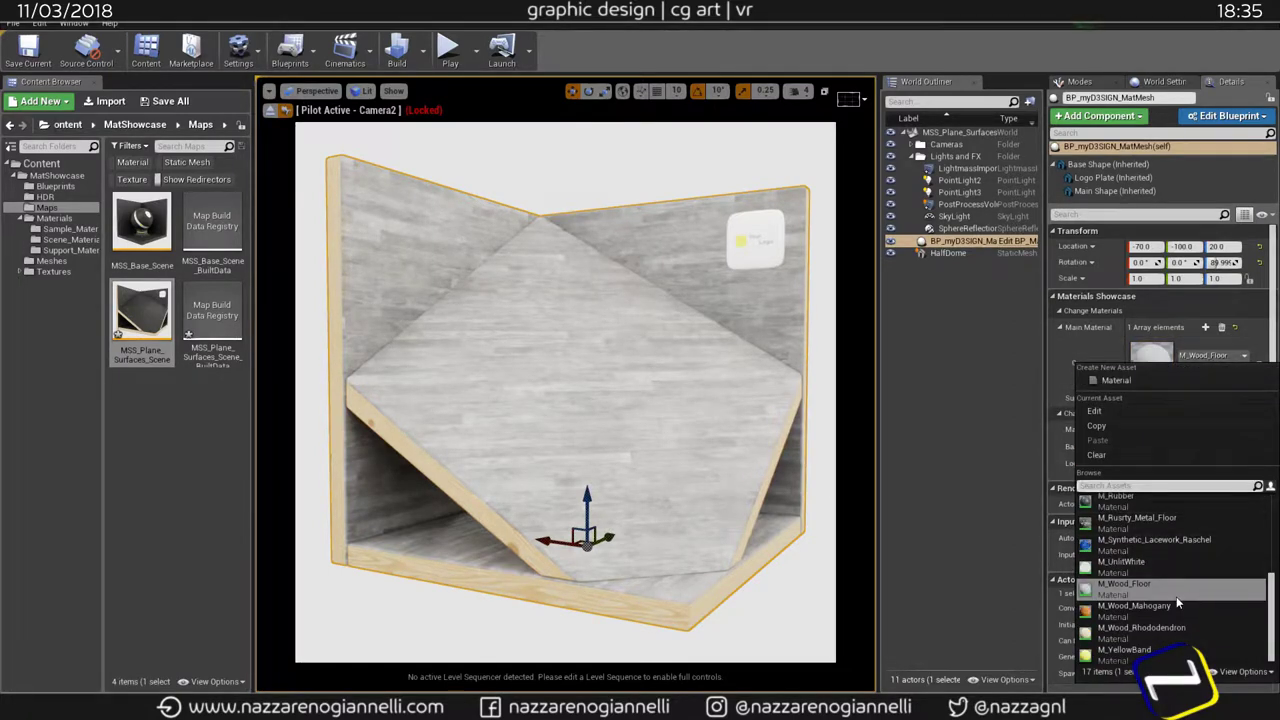
scroll(1177, 603, up, 4)
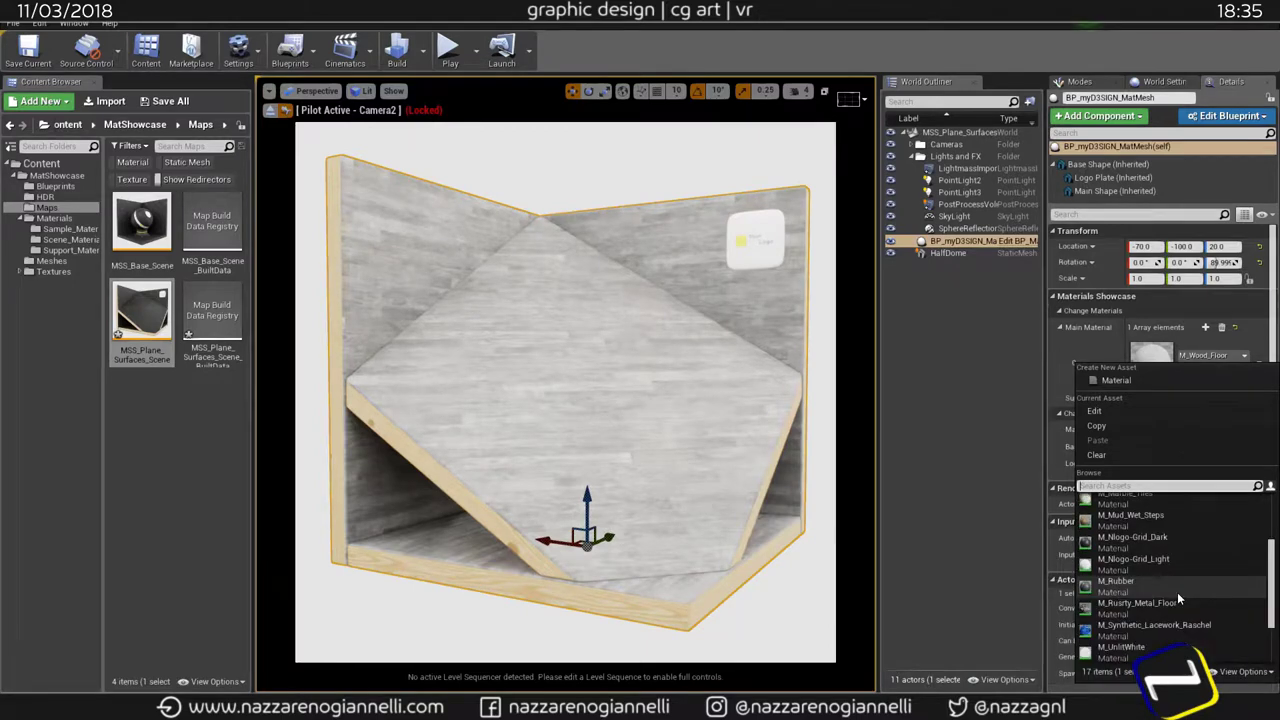
scroll(1177, 592, up, 1)
click(1157, 522)
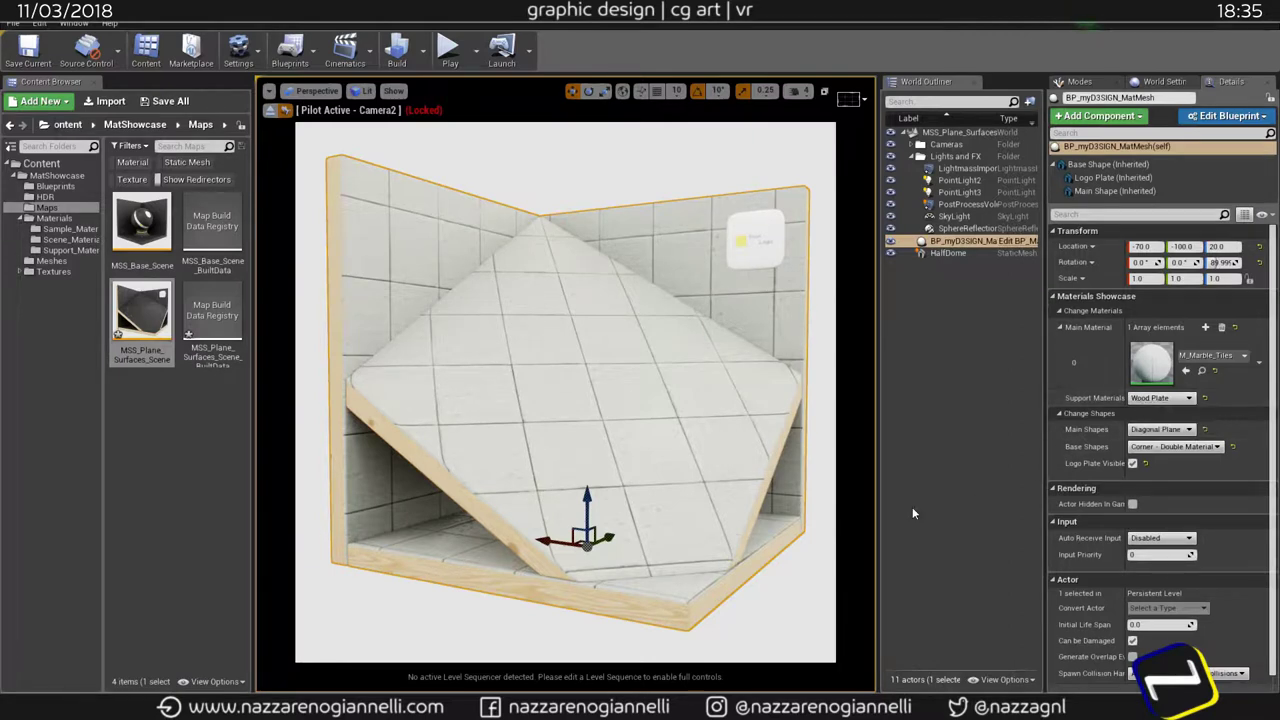
click(1160, 398)
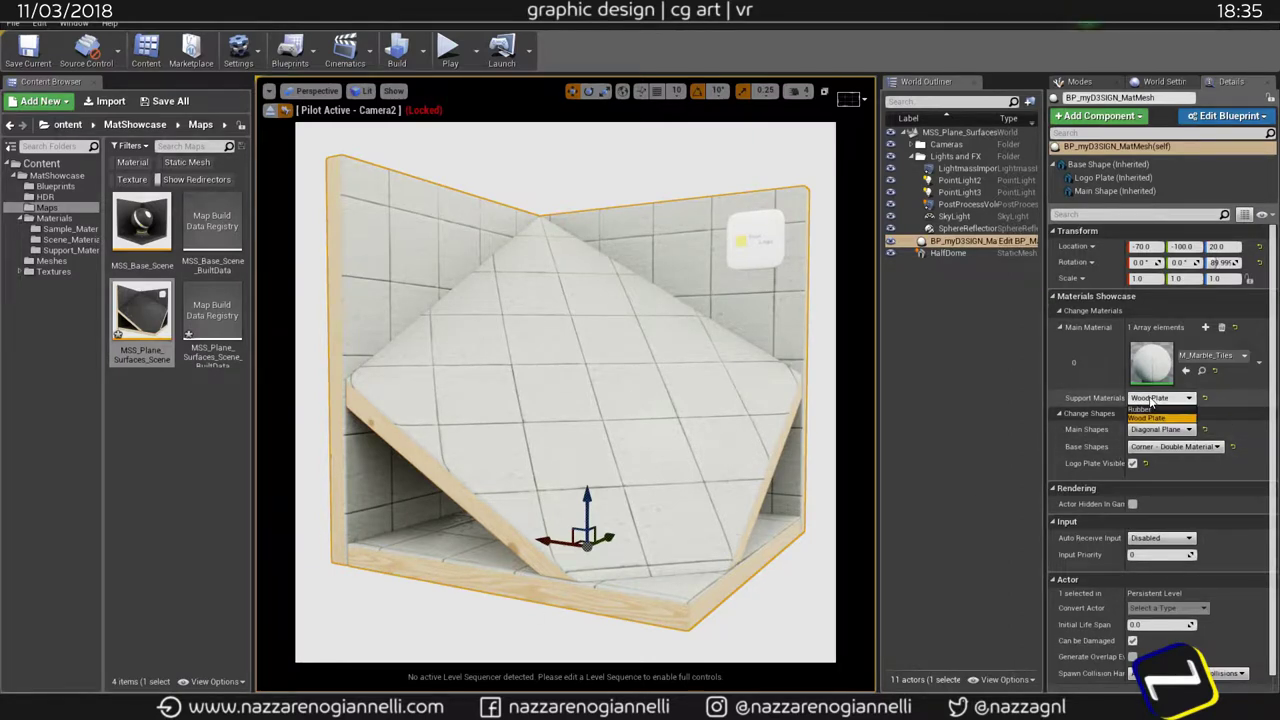
click(1153, 415)
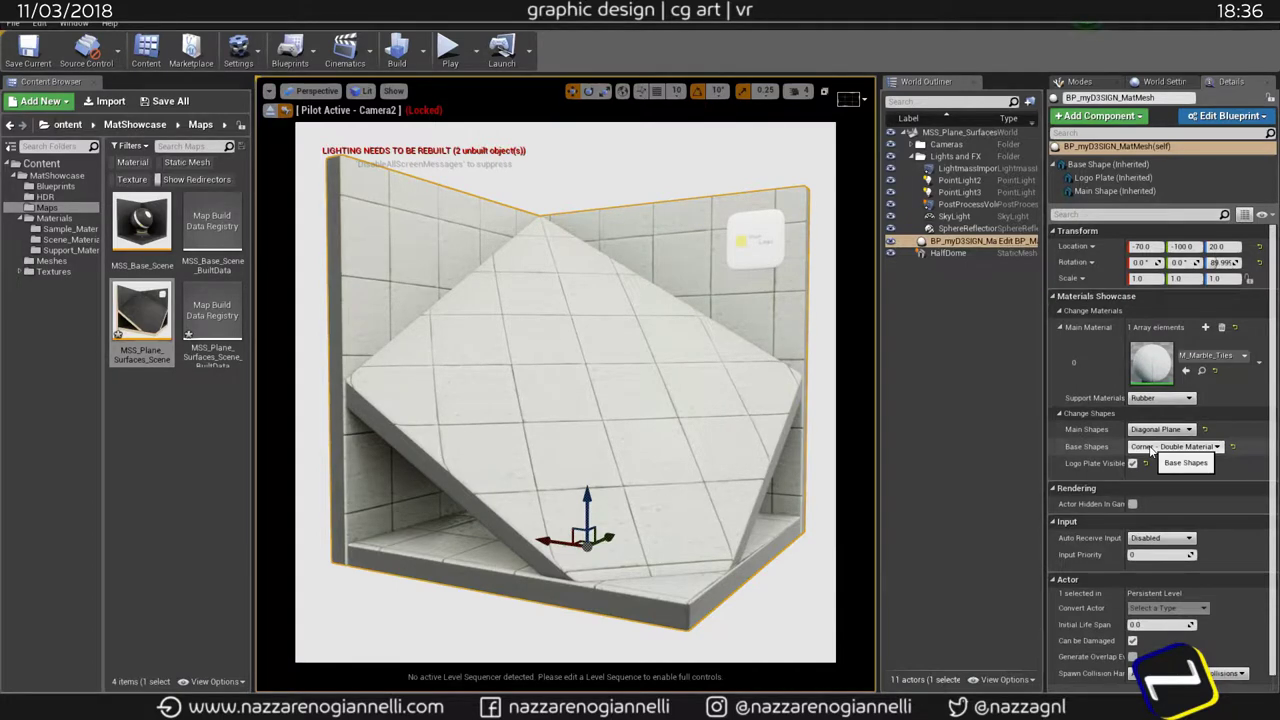
Step: Try Corner - Single Material for Base Shapes, then settle on Base Plane
click(1151, 448)
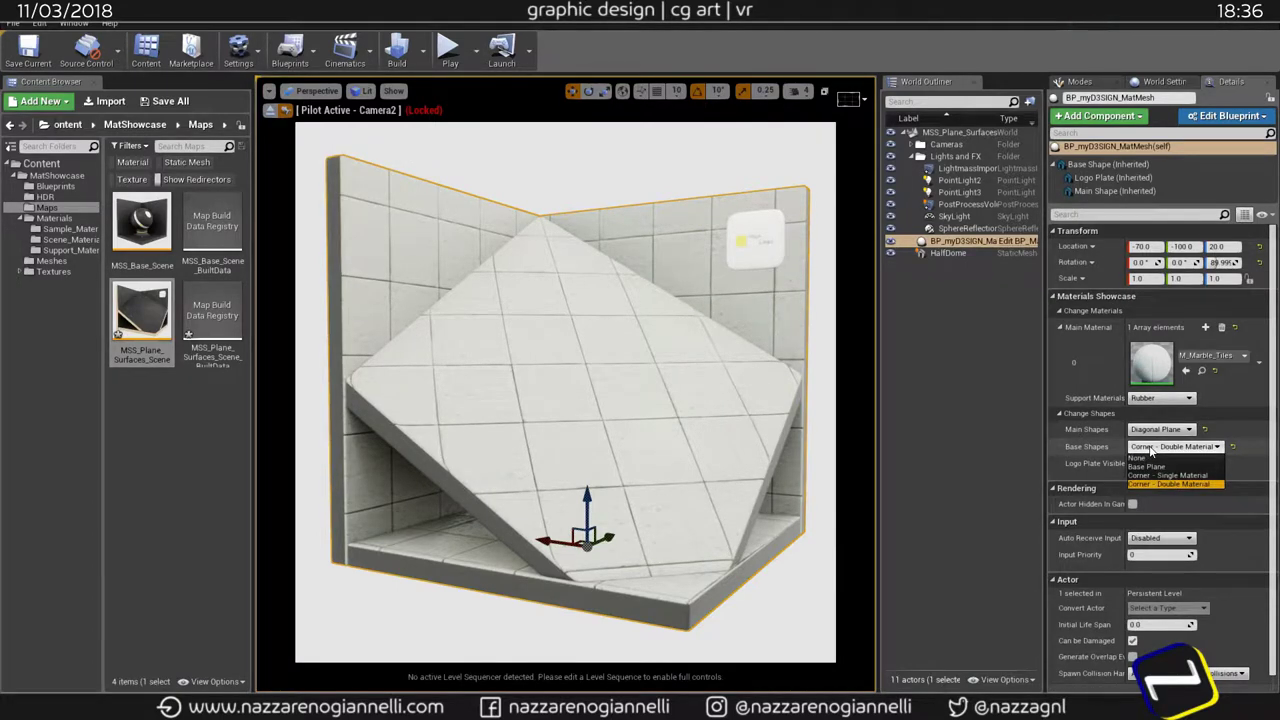
click(1154, 475)
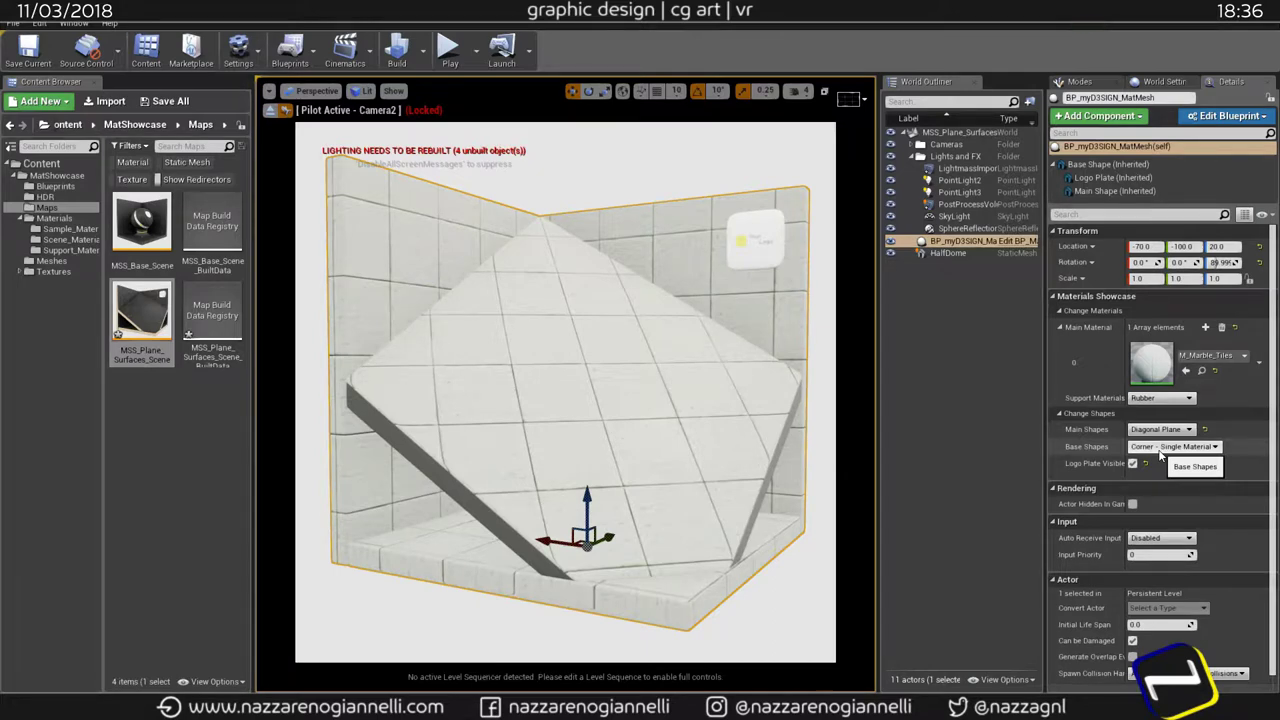
click(1161, 452)
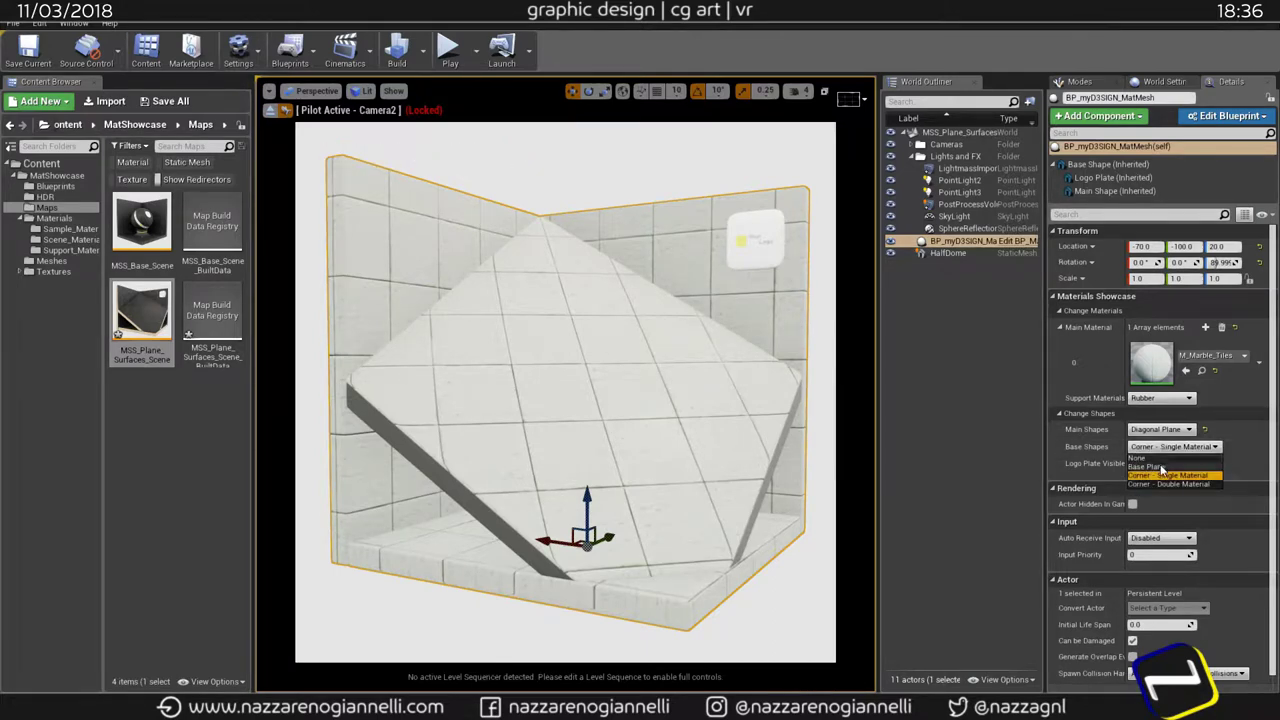
click(1161, 470)
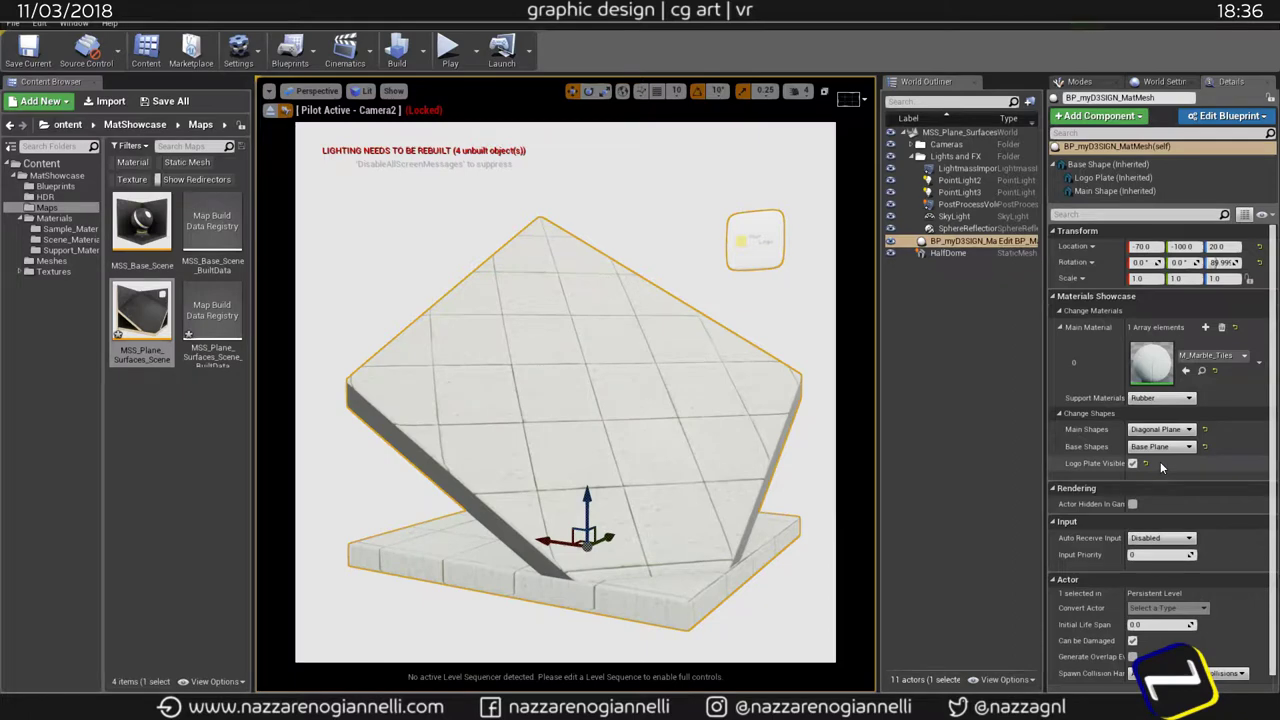
click(1161, 450)
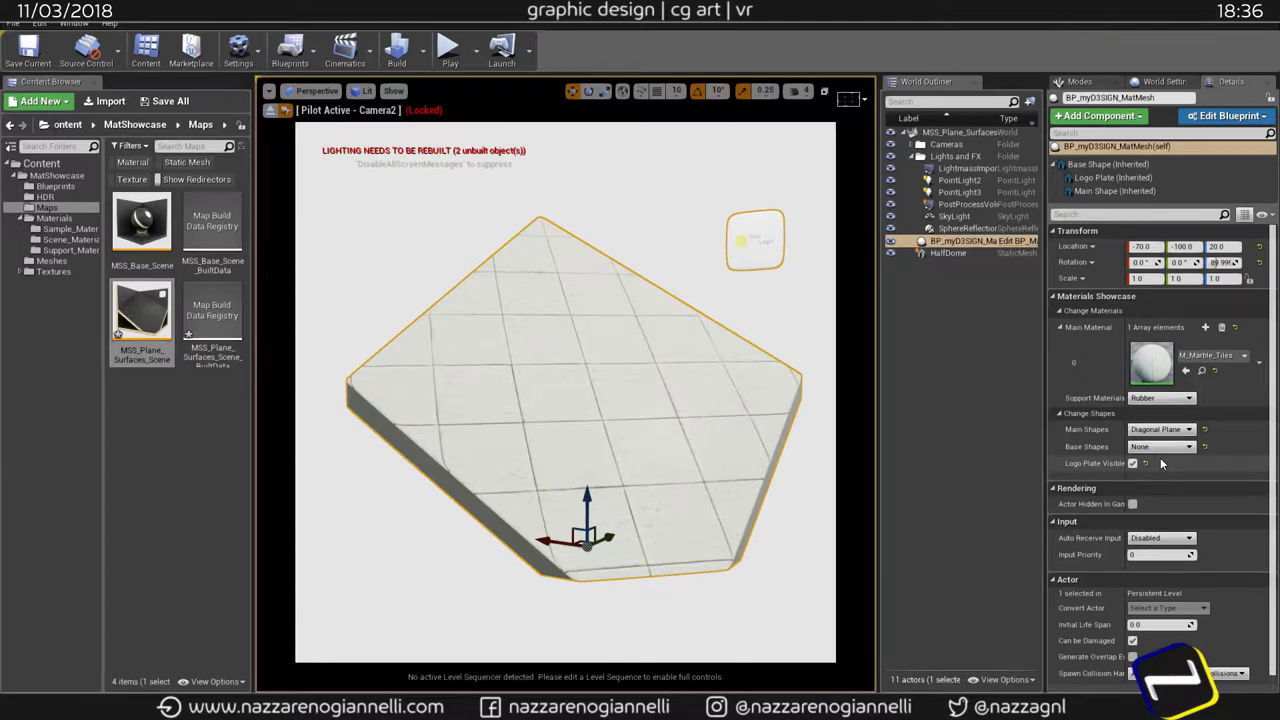
click(1160, 446)
click(1160, 464)
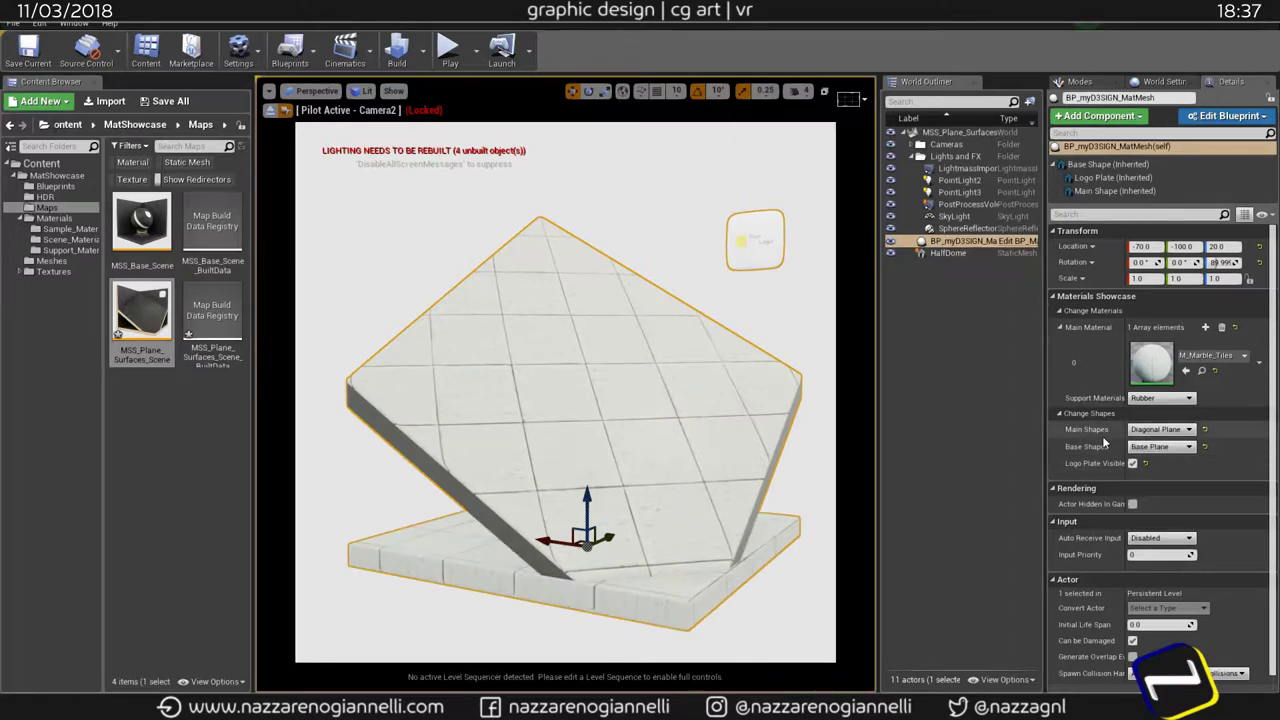
Step: Set Main Shapes to Orb and toggle Logo Plate Visible off, on, then off again
click(1160, 430)
click(1158, 448)
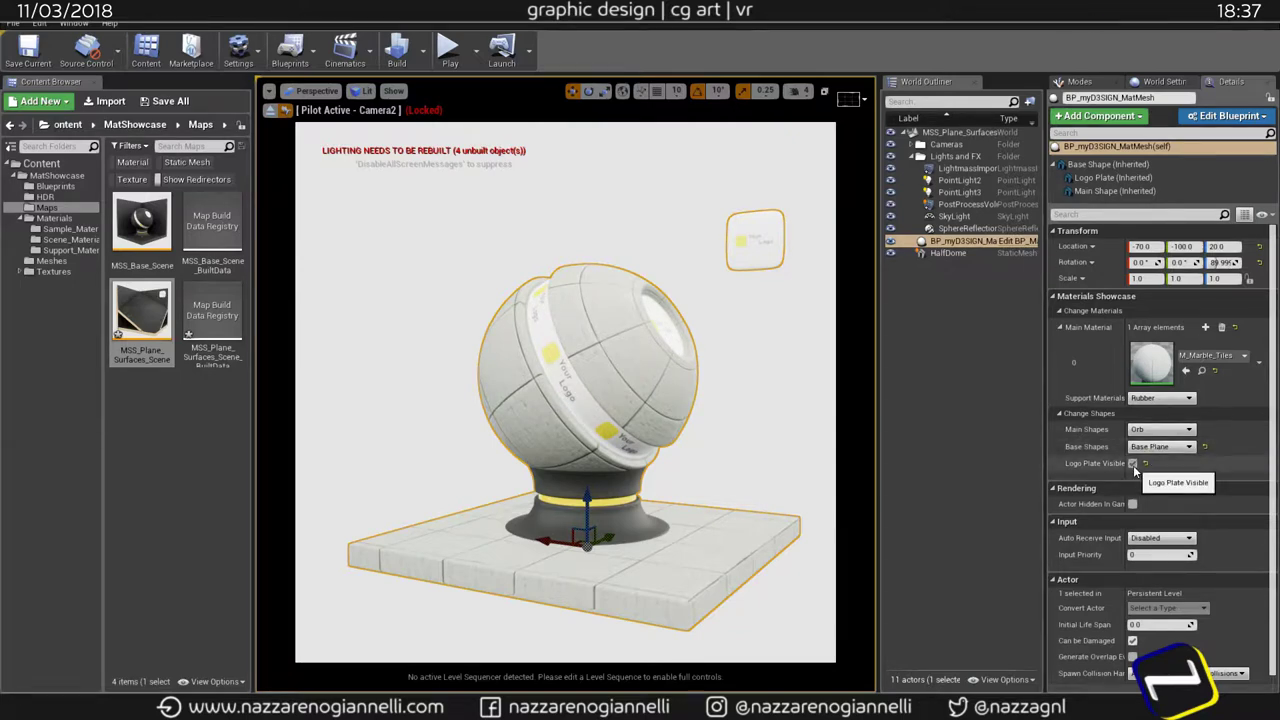
click(1133, 464)
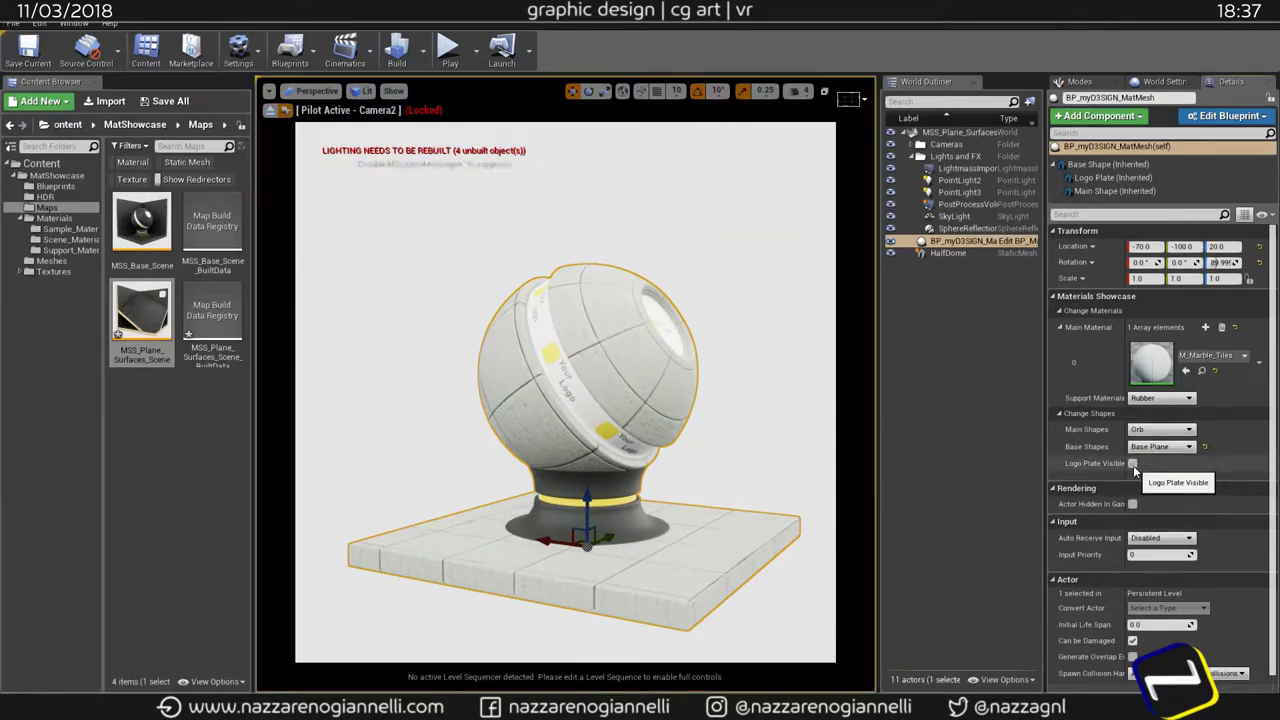
click(1133, 464)
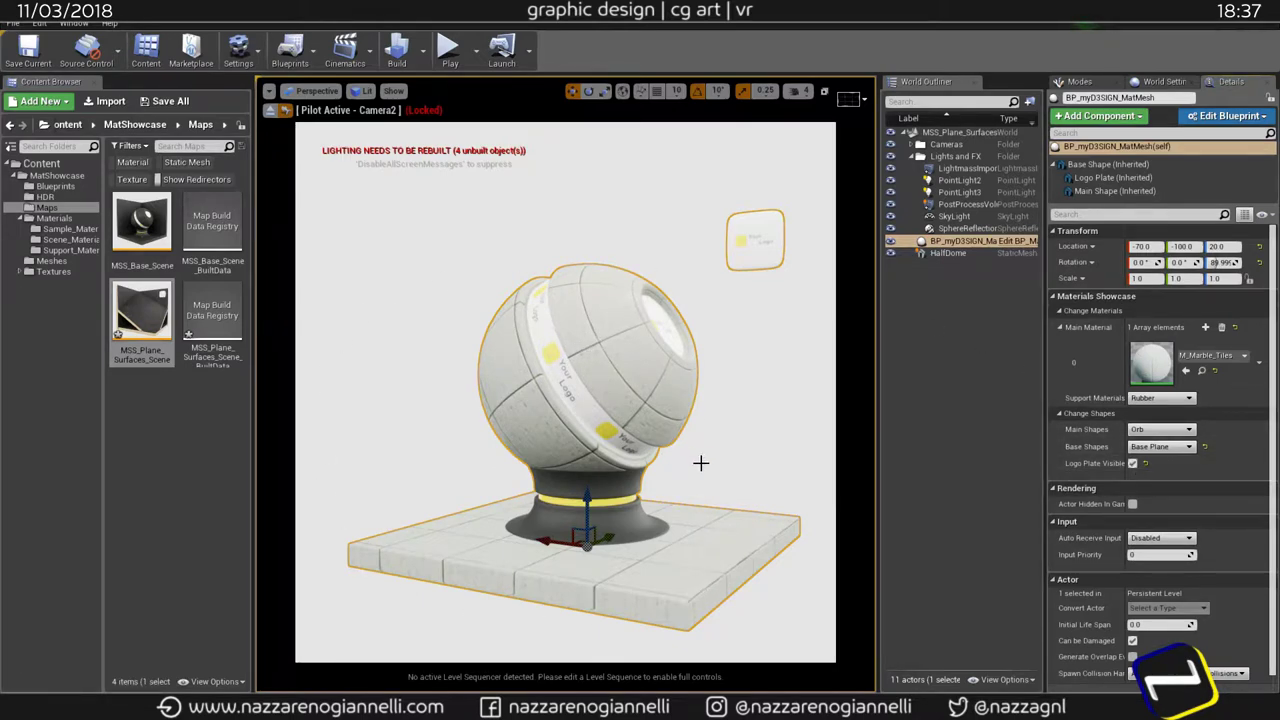
click(1133, 464)
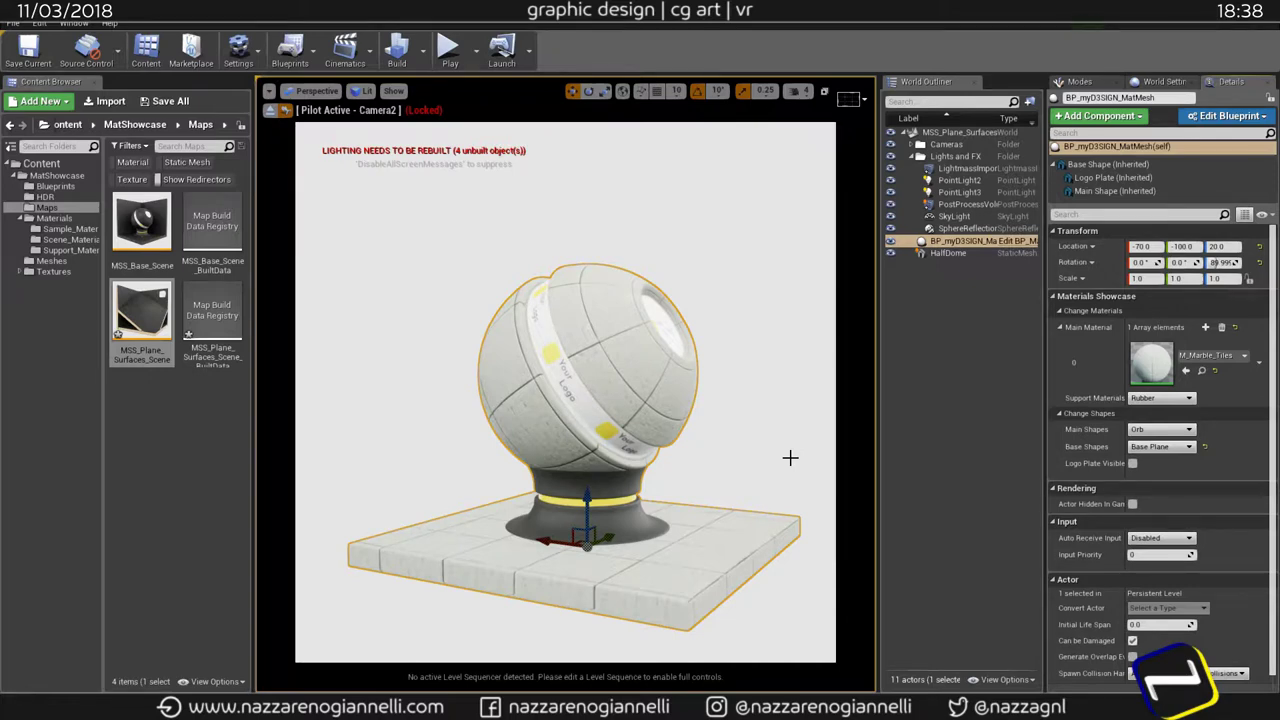
Step: Build lighting only, then open MSS_Base_Scene without saving and select its showcase mesh
click(422, 52)
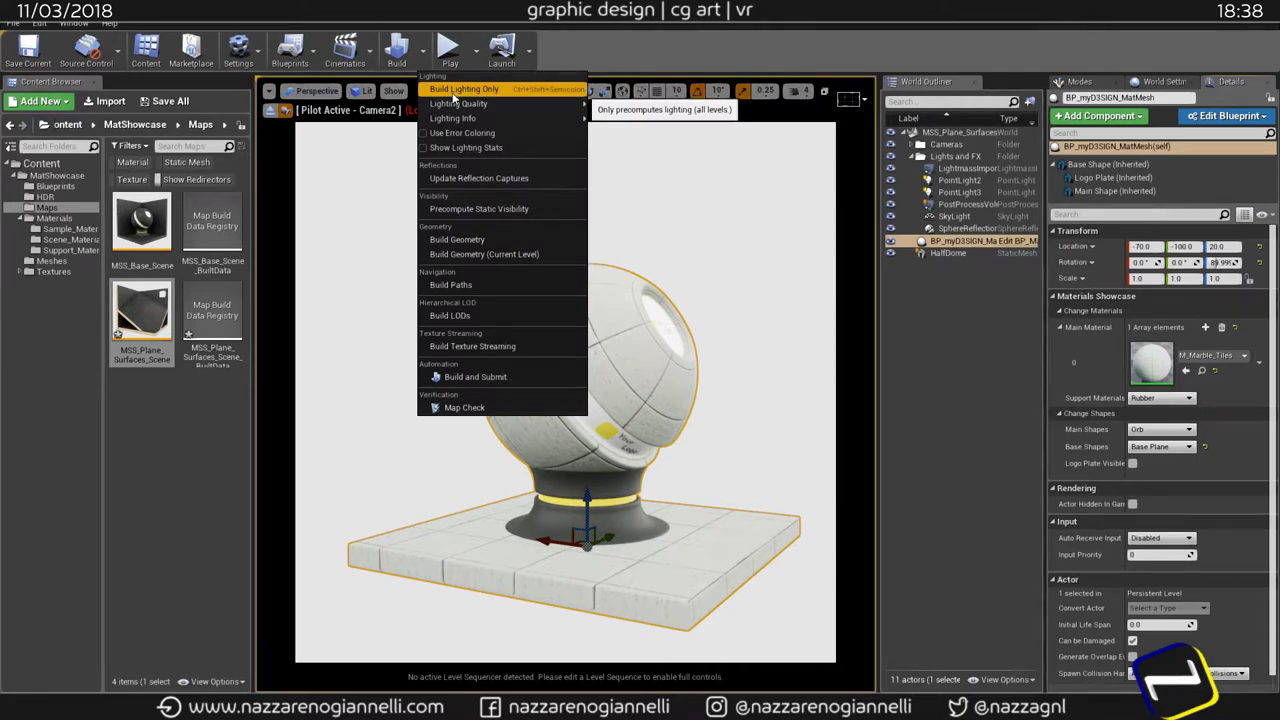
click(754, 214)
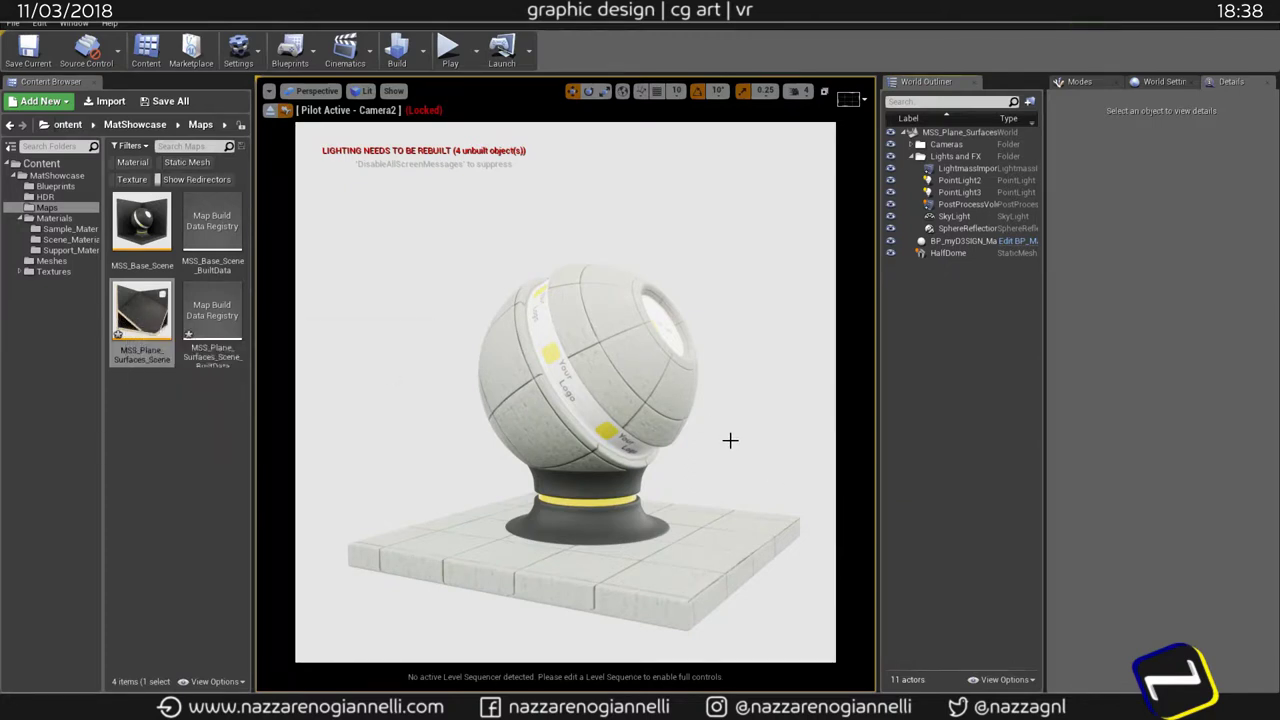
double_click(141, 222)
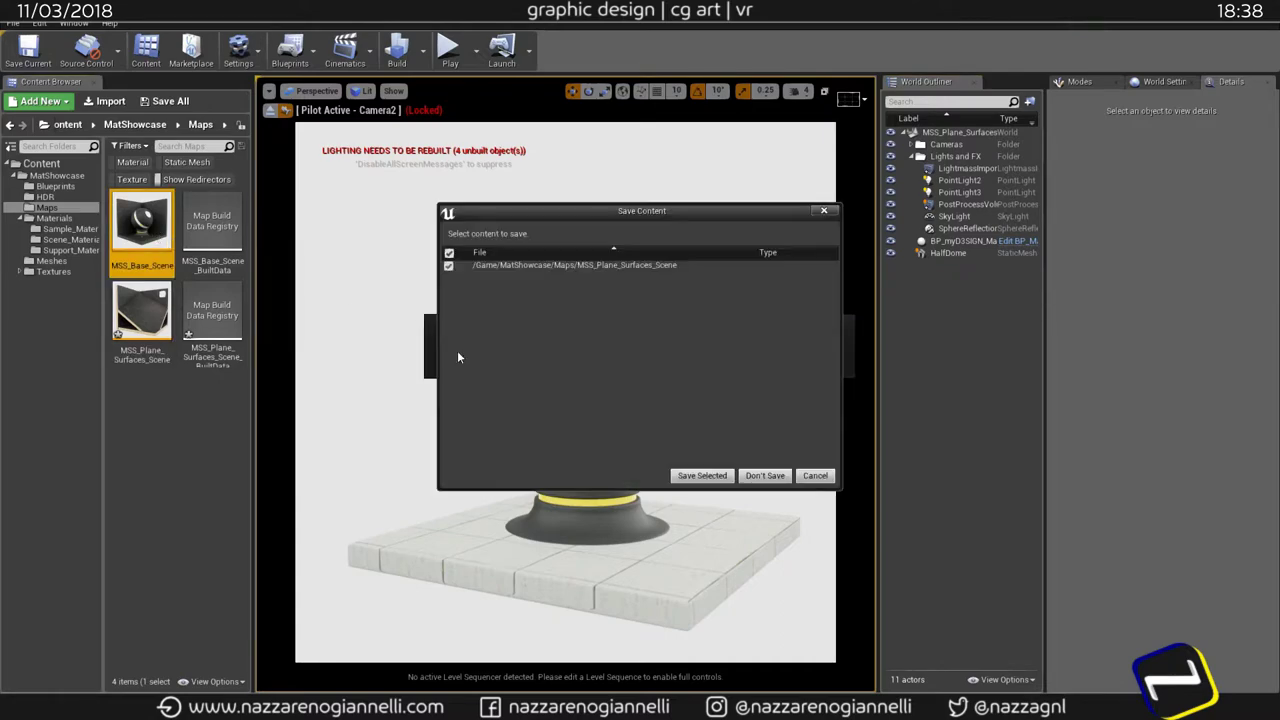
click(764, 475)
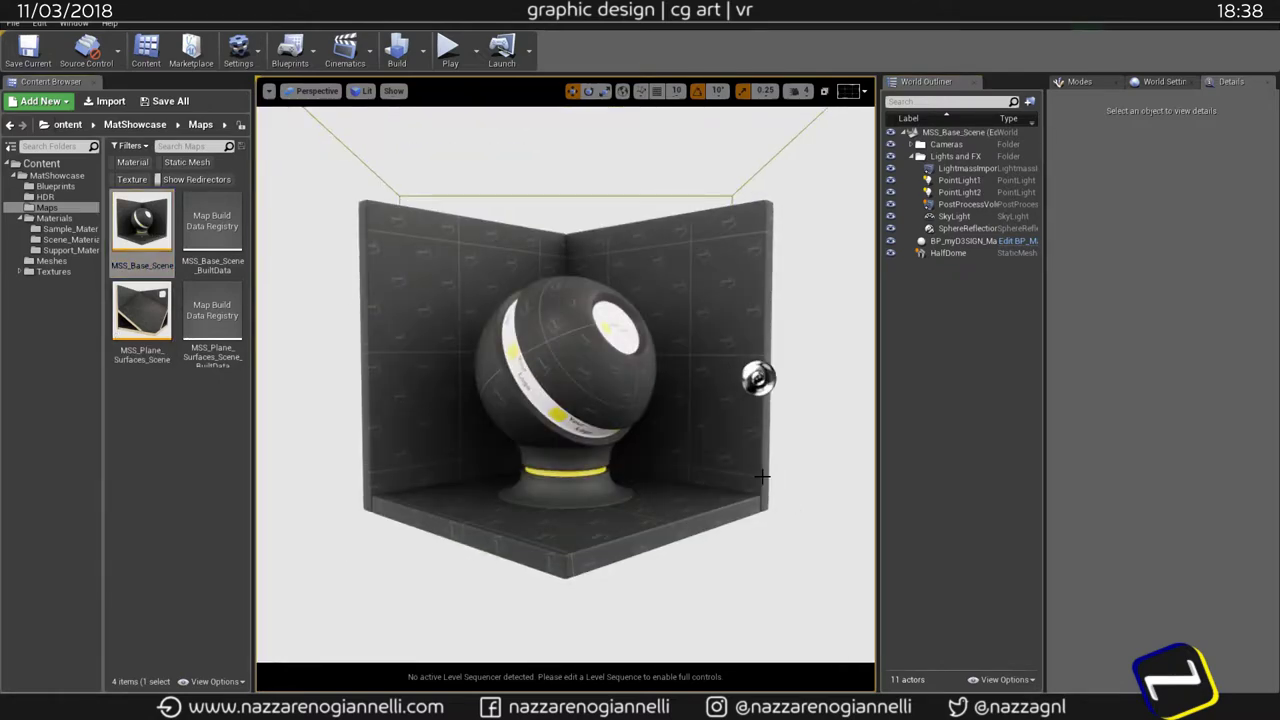
click(760, 478)
click(1200, 357)
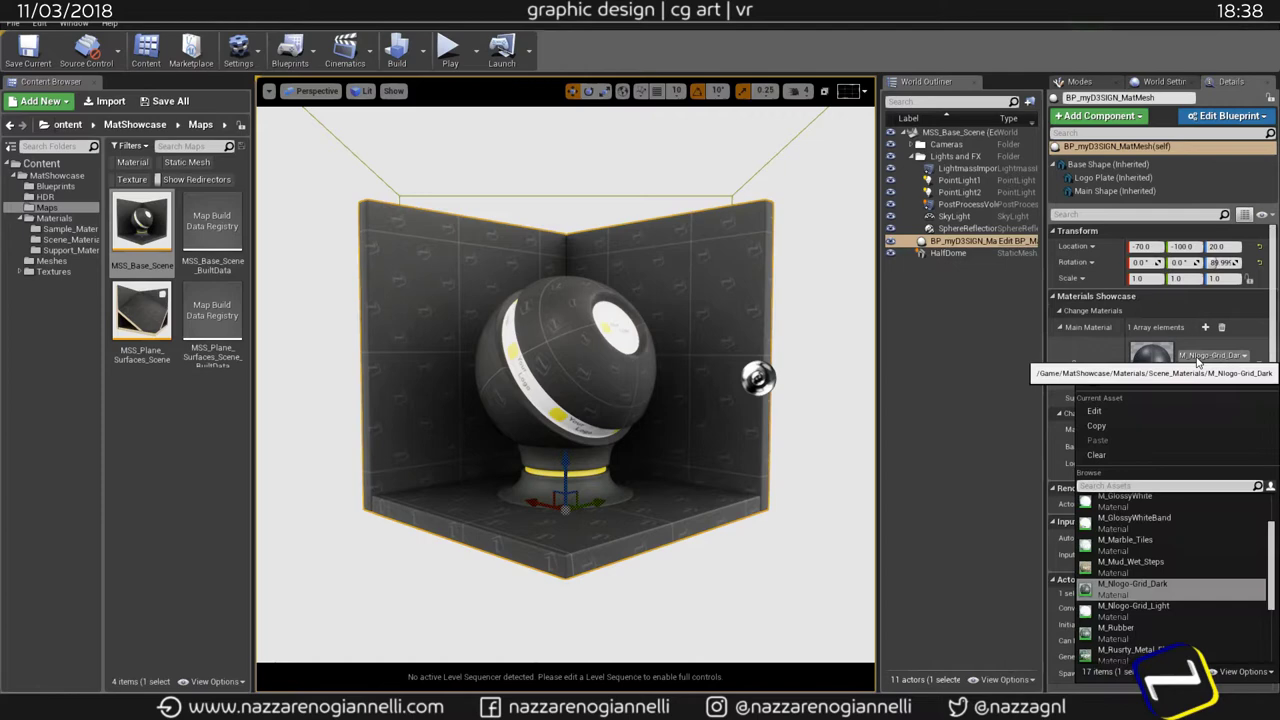
Step: Apply M_Mud_Wet_Steps as main material and preview the scene from Camera1 in game view
click(1154, 566)
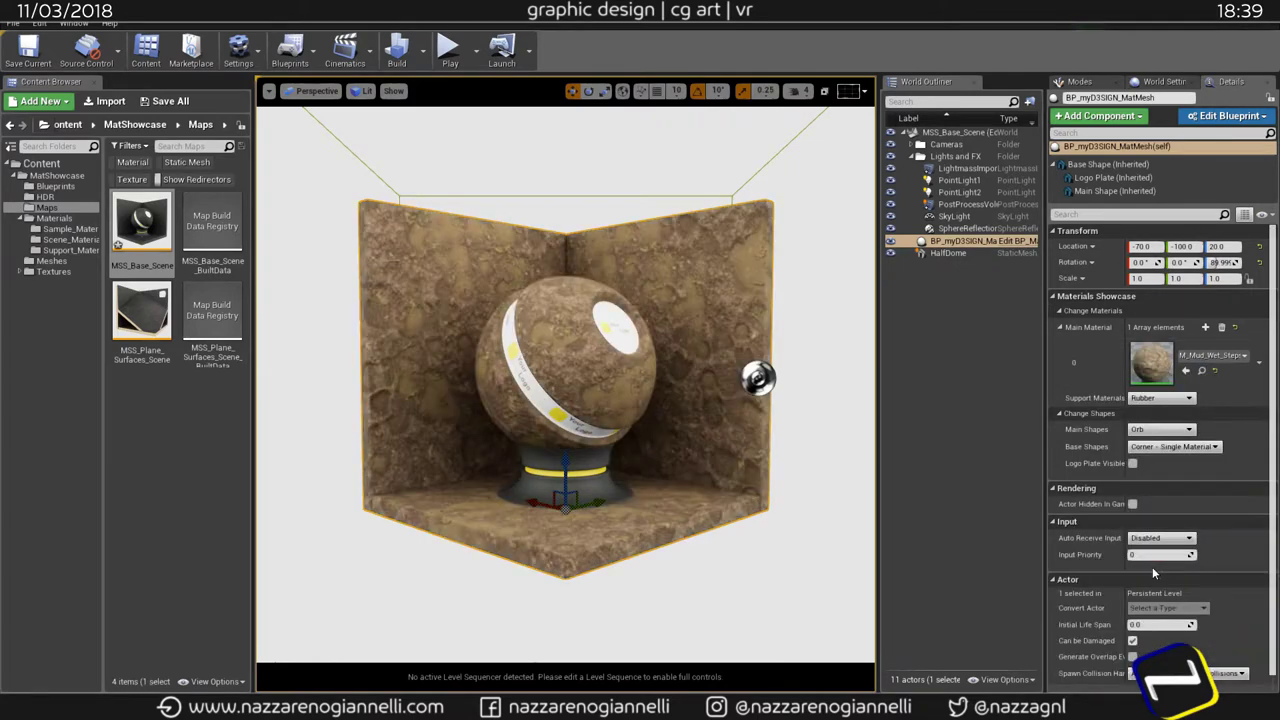
click(310, 92)
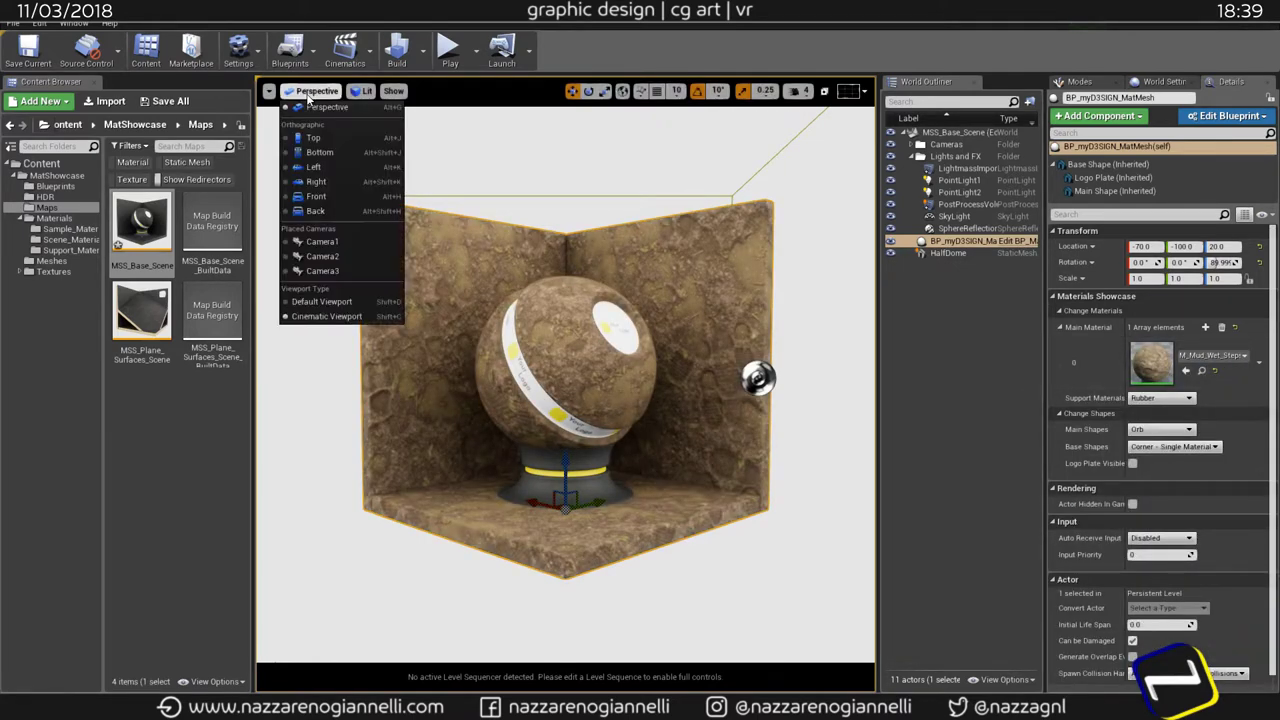
click(322, 241)
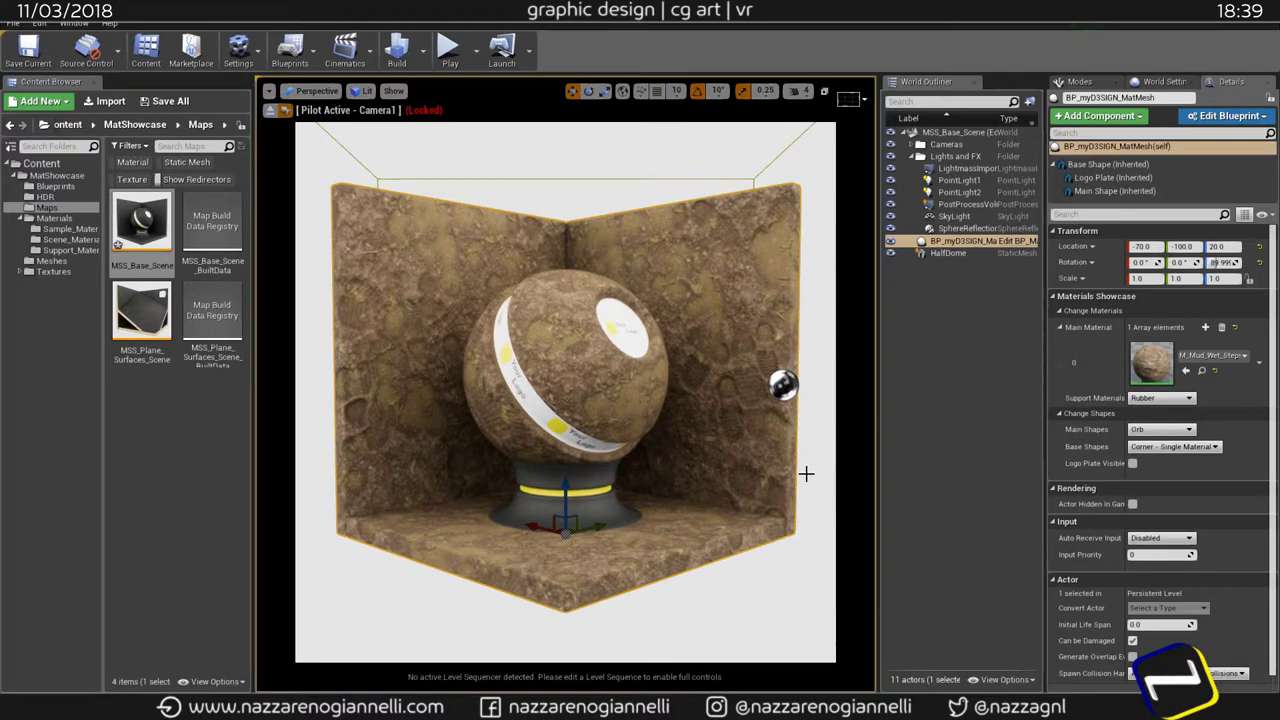
key(g)
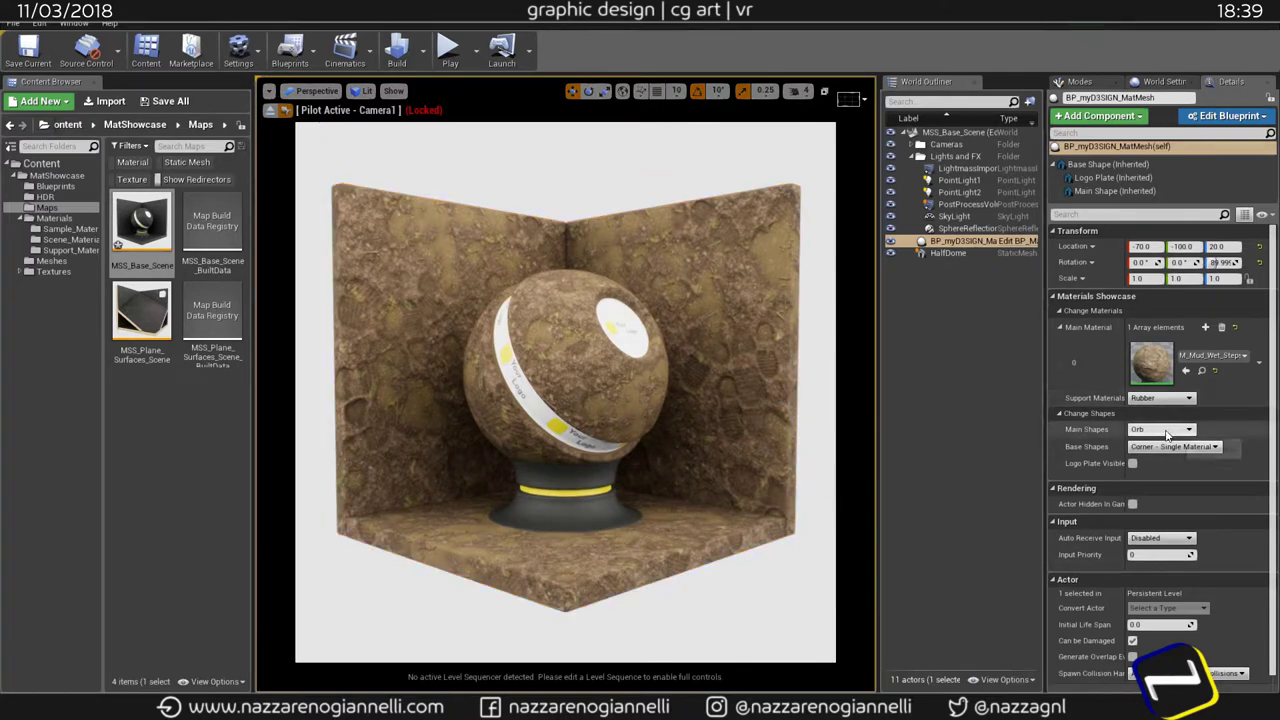
Step: Try the blue M_Synthetic_Lacework_Raschel main material, then switch back to M_Mud_Wet_Steps
click(1212, 355)
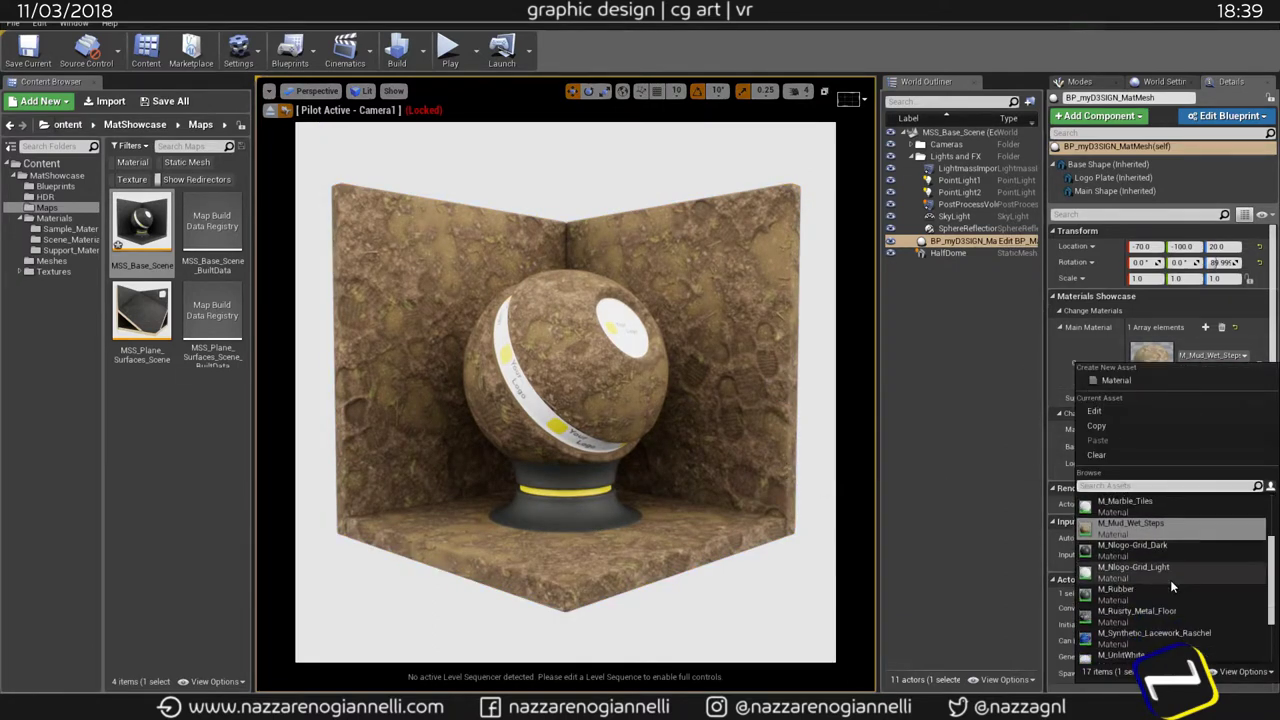
click(1153, 634)
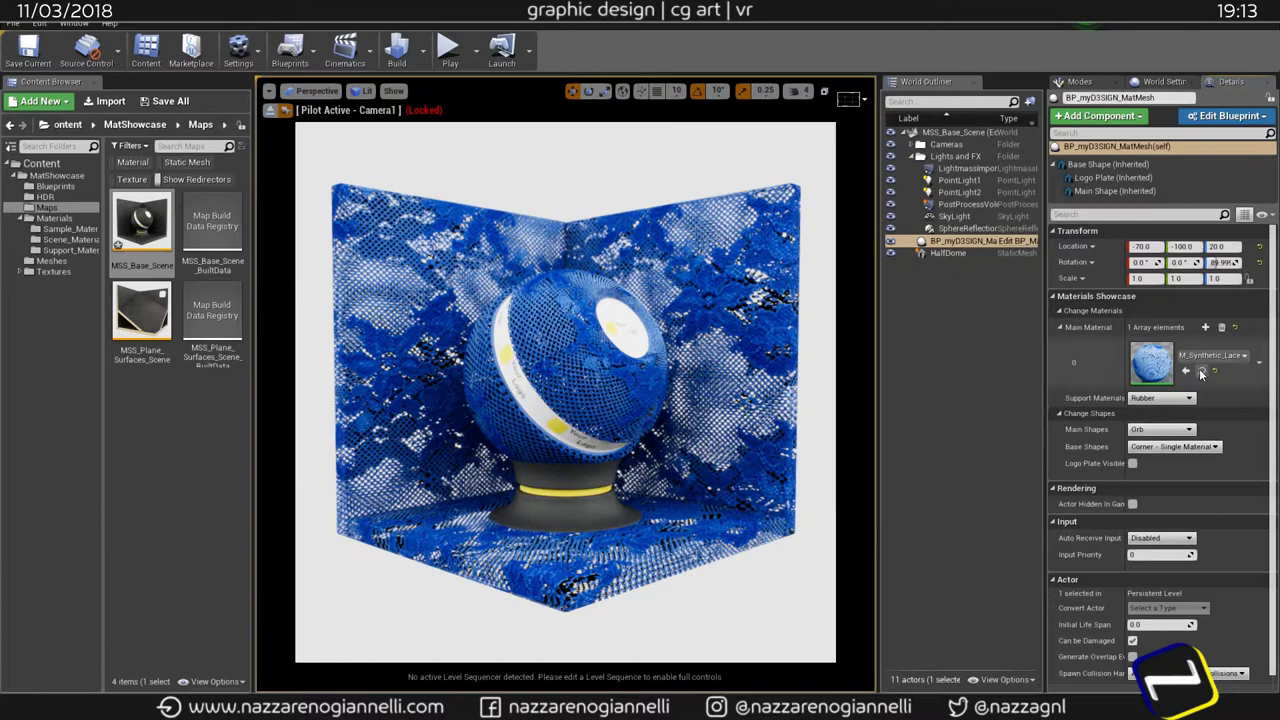
click(1205, 355)
scroll(1152, 590, down, 3)
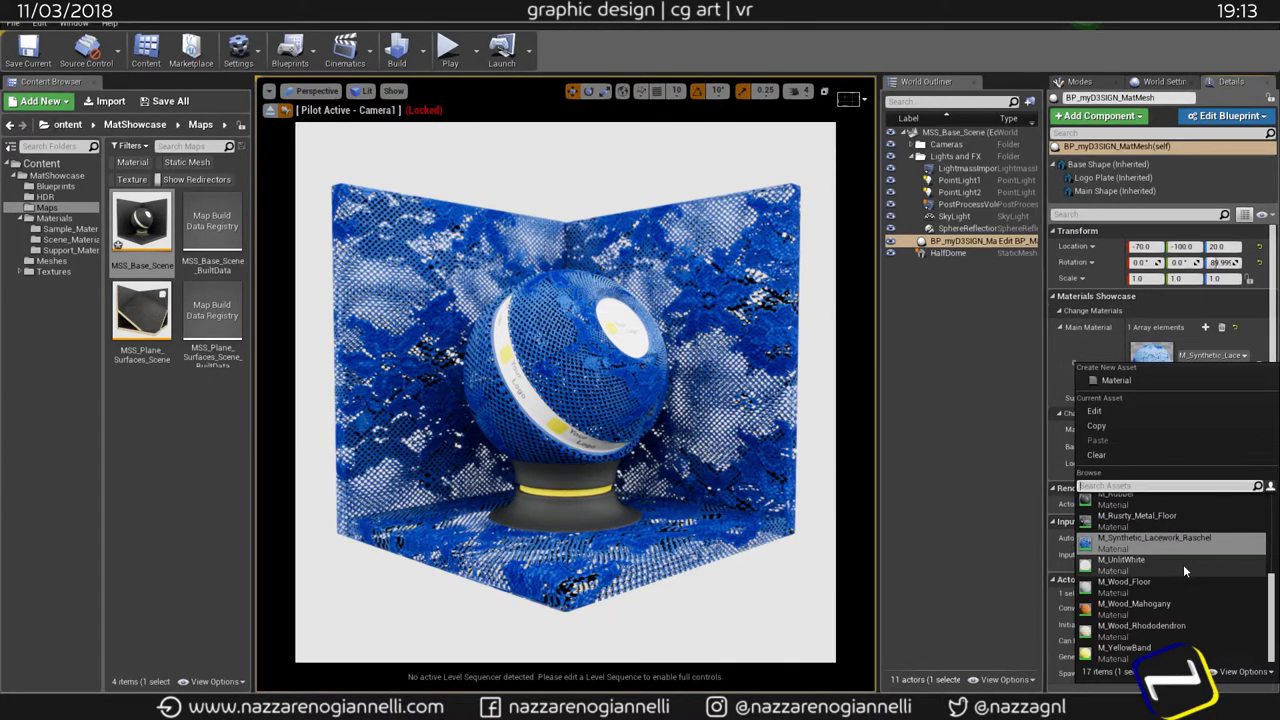
scroll(1183, 566, up, 3)
scroll(1183, 570, up, 5)
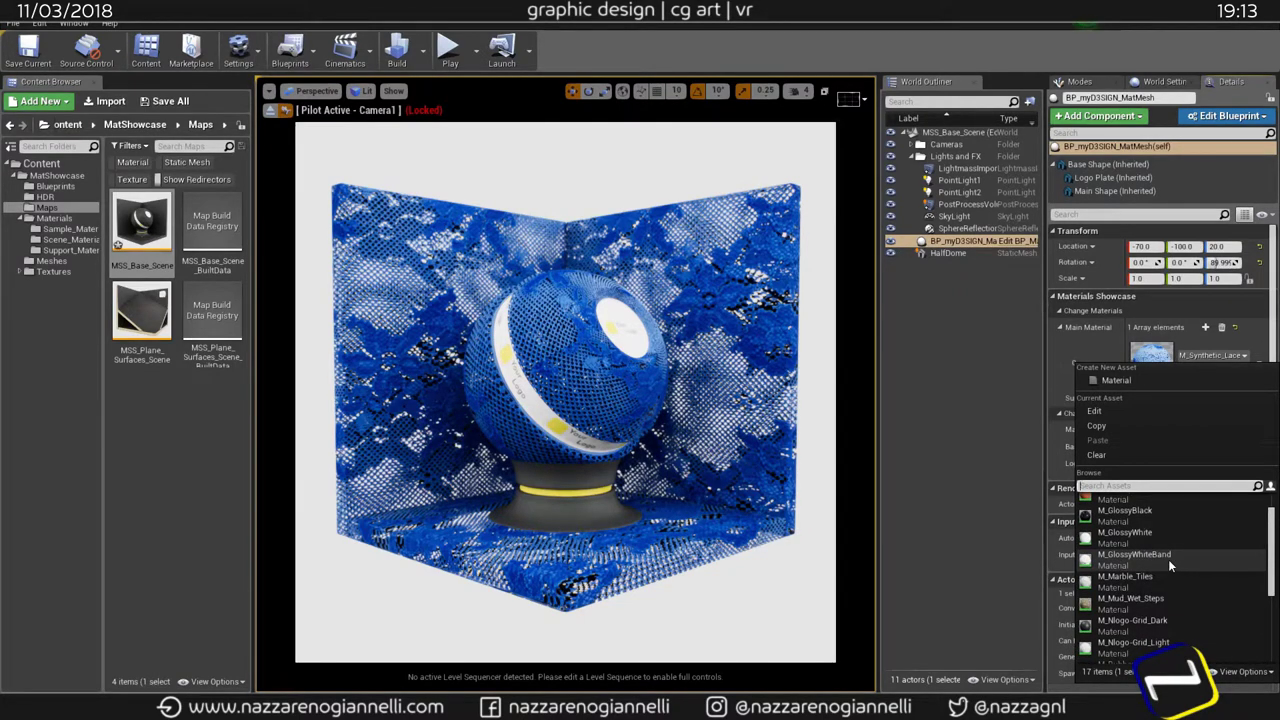
scroll(1170, 565, down, 2)
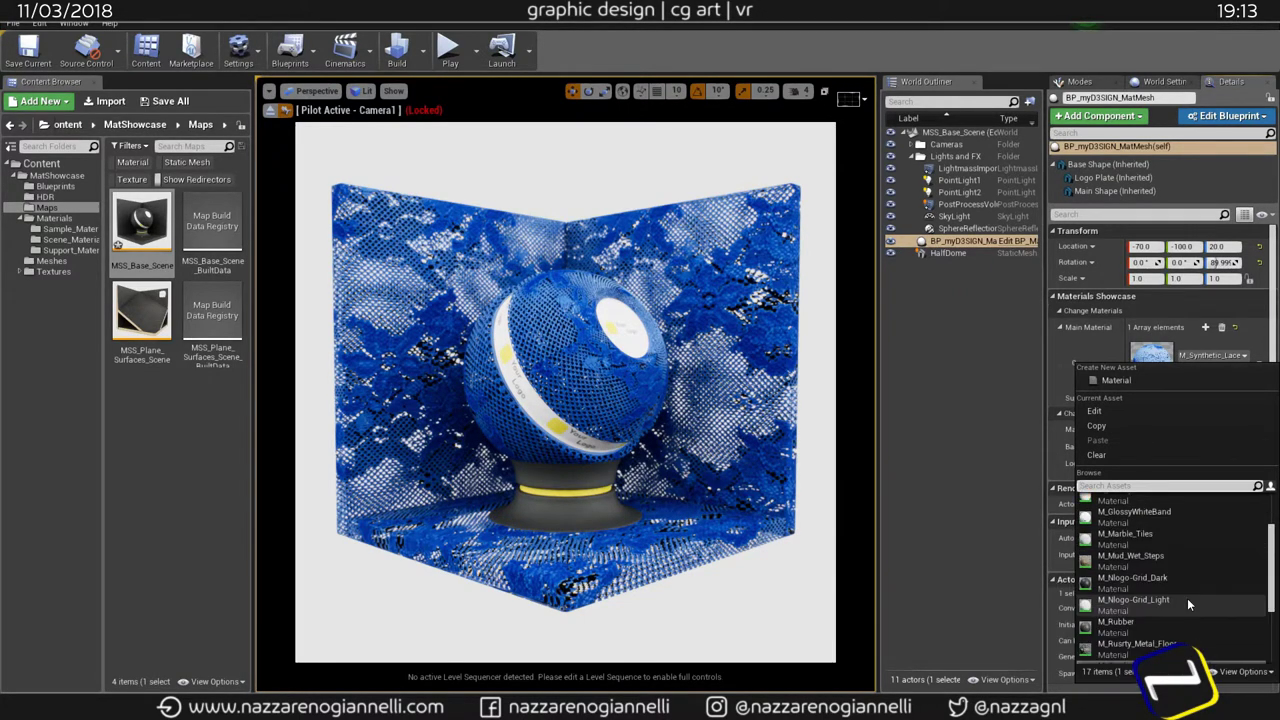
click(1164, 560)
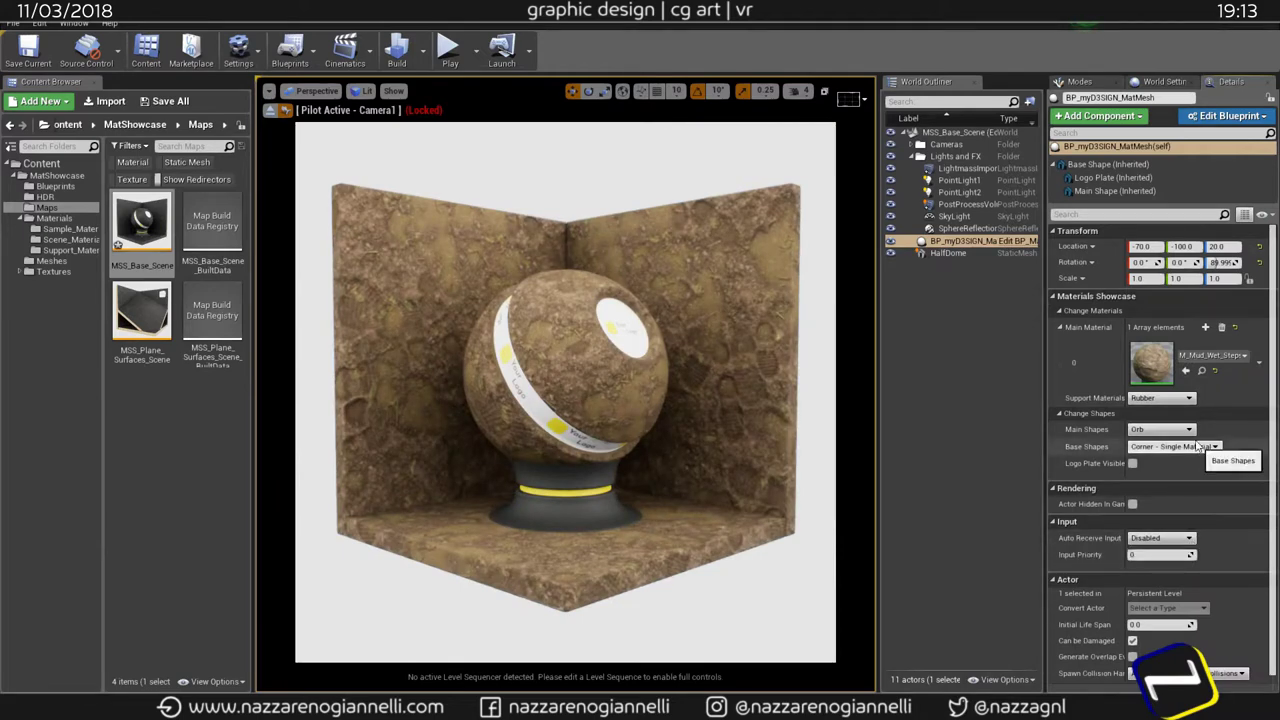
Step: Change the main material to M_Rusty_Metal_Floor
click(1213, 355)
scroll(1175, 620, down, 1)
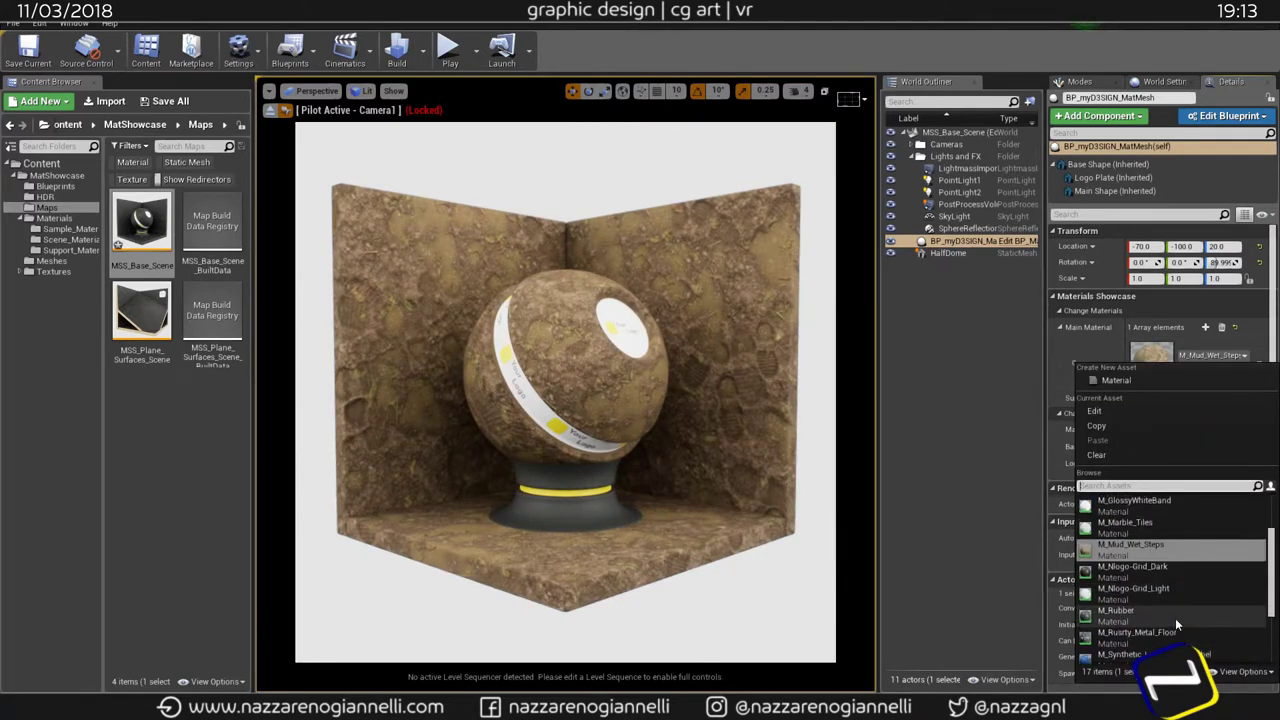
scroll(1175, 618, down, 2)
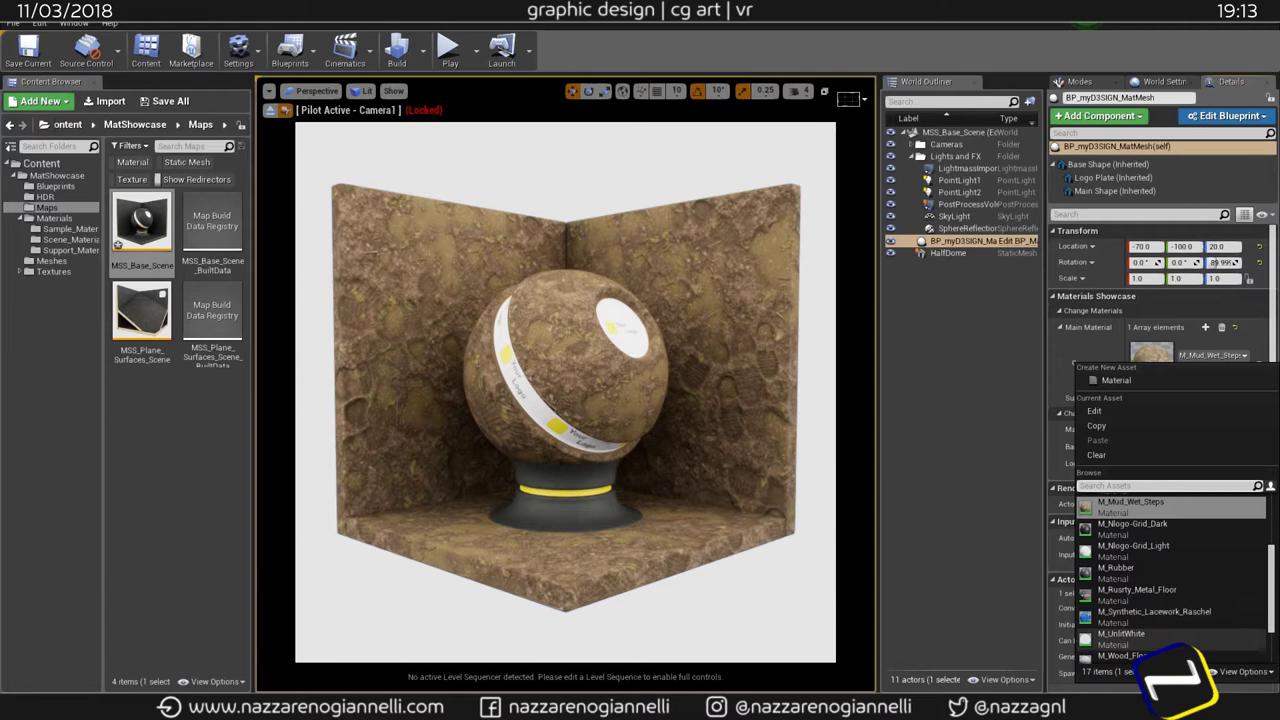
click(1167, 598)
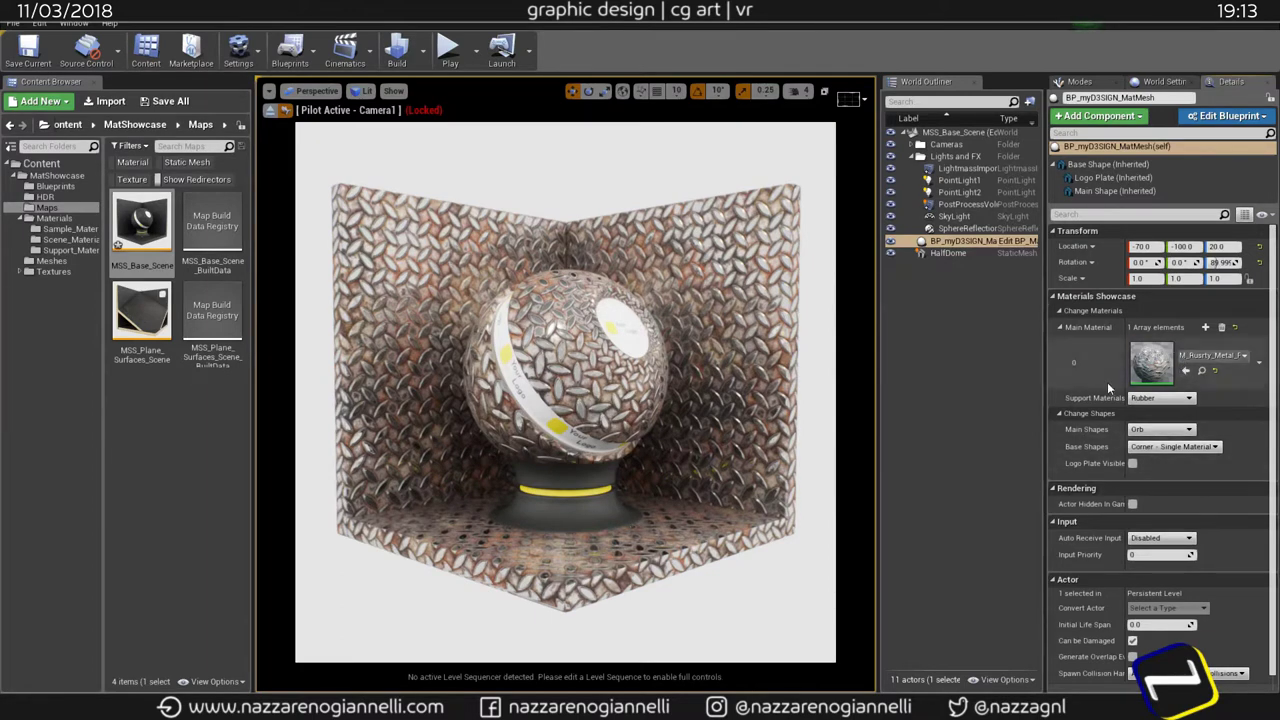
Step: Set the support material to Wood Plate and, after trying the double-material corner, the base to Base Plane
click(1160, 398)
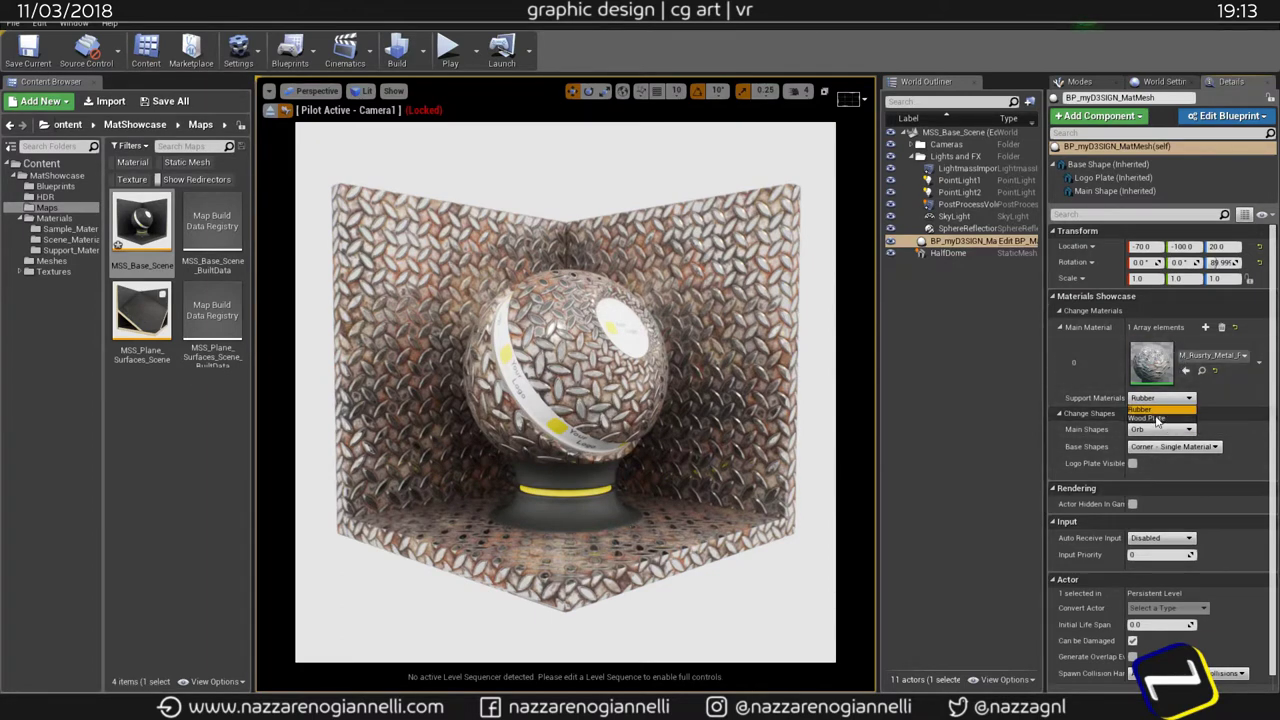
click(1152, 418)
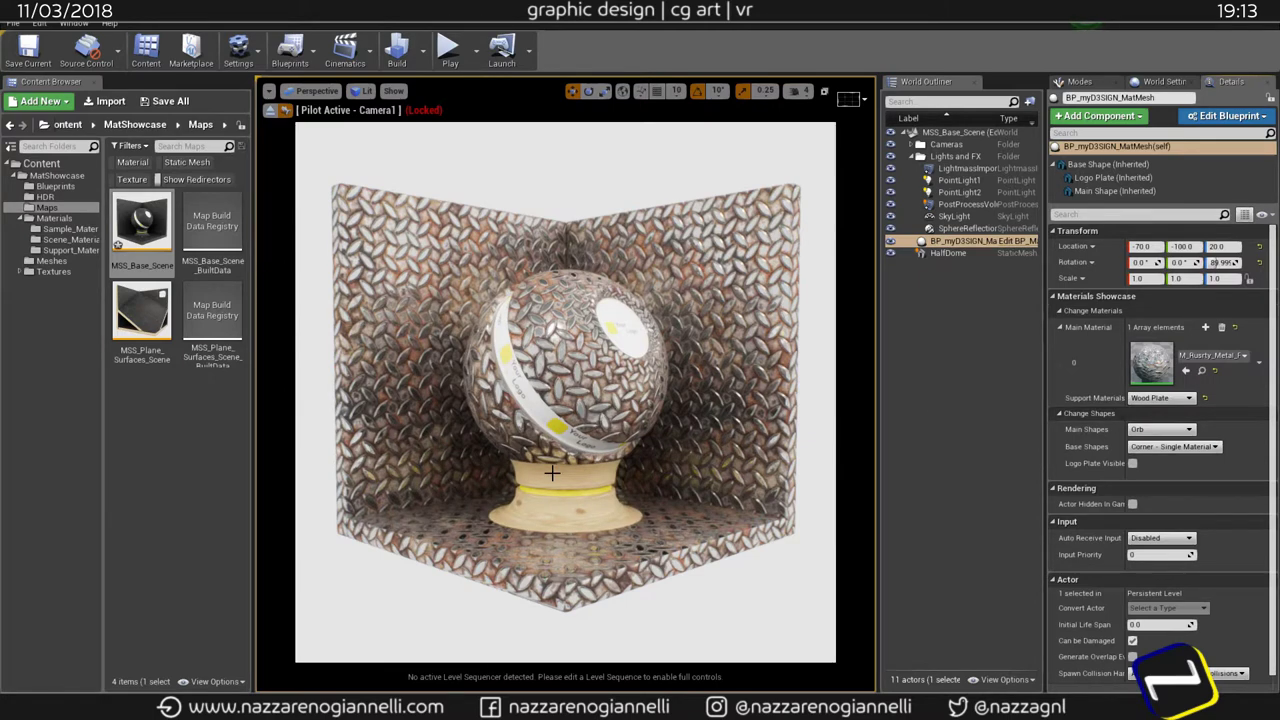
click(1155, 446)
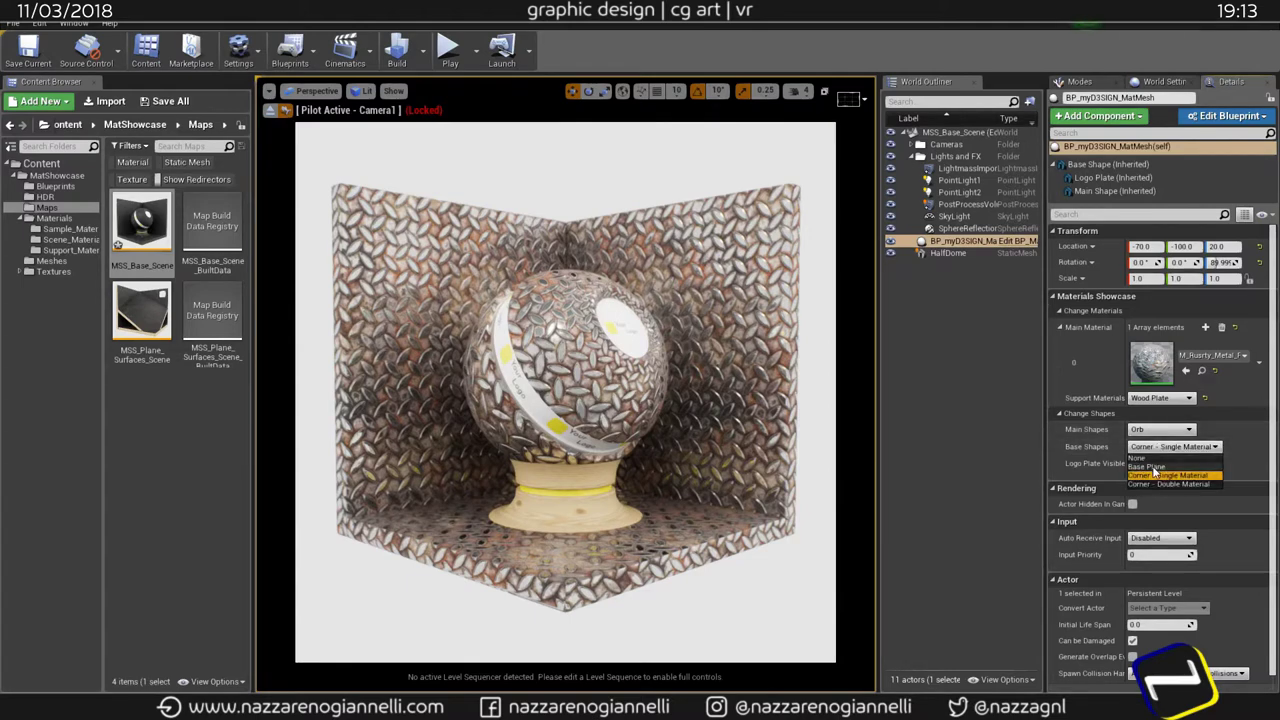
click(1151, 483)
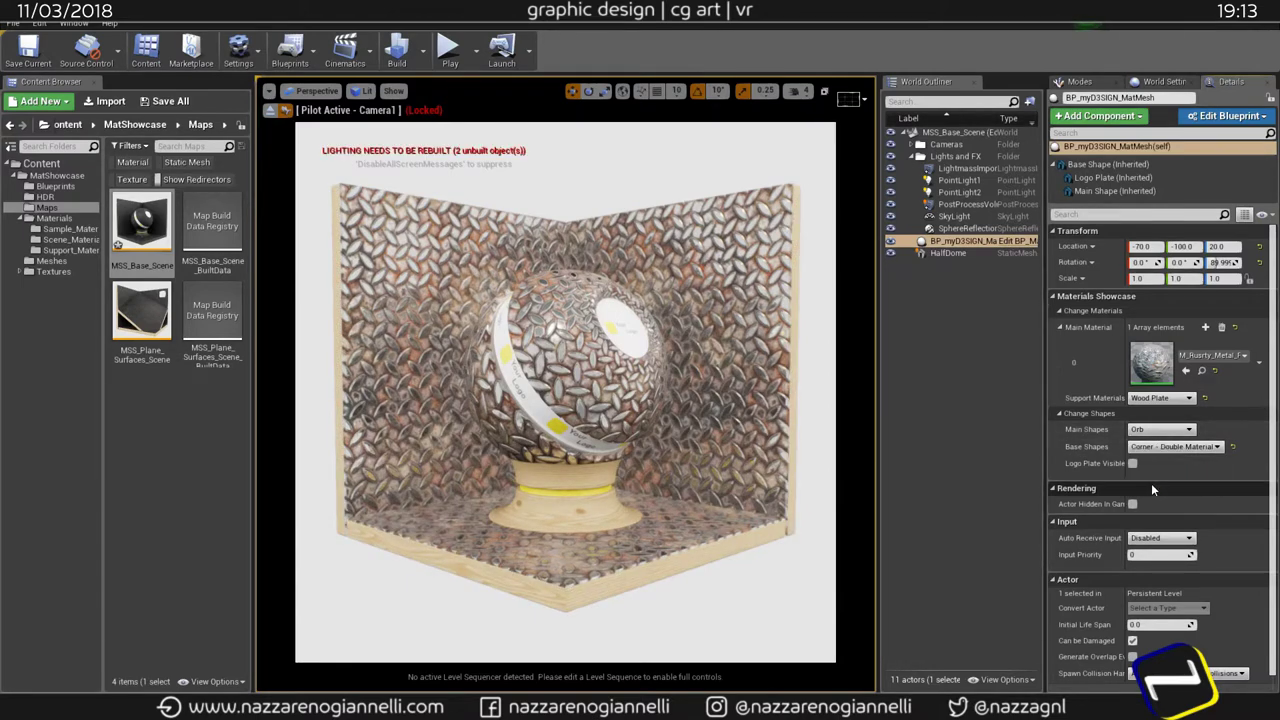
click(1155, 447)
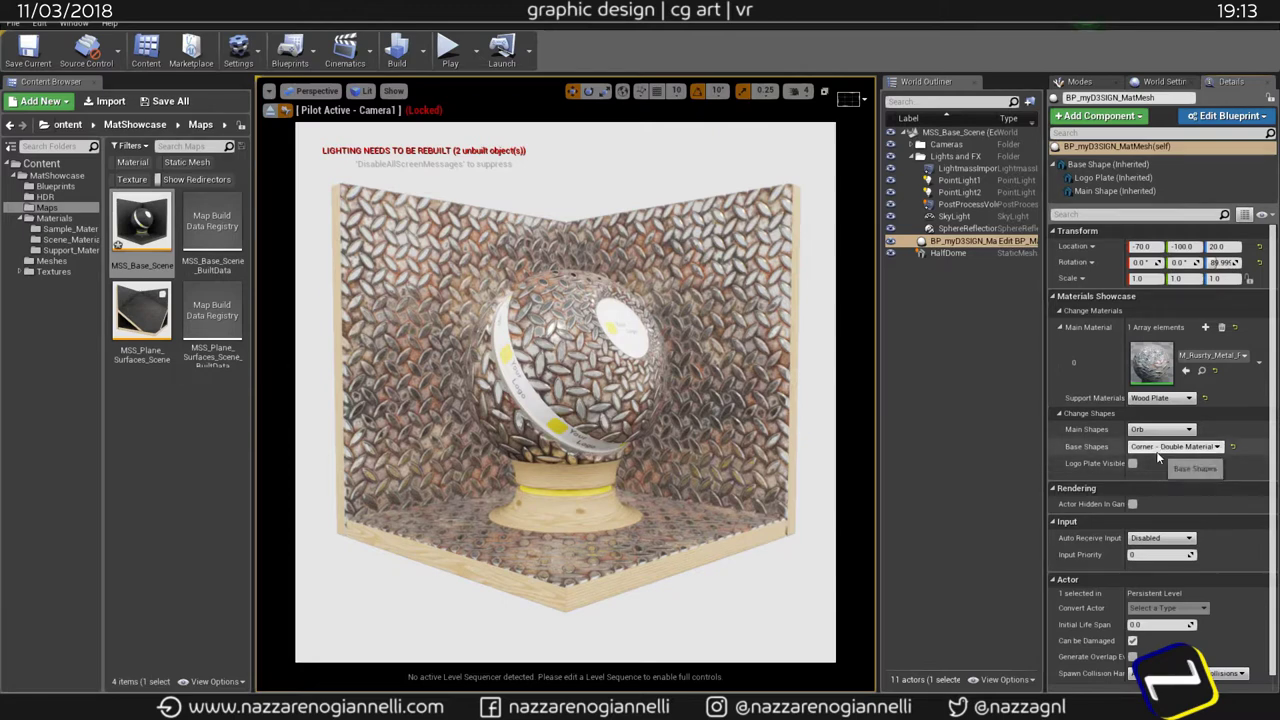
click(1155, 465)
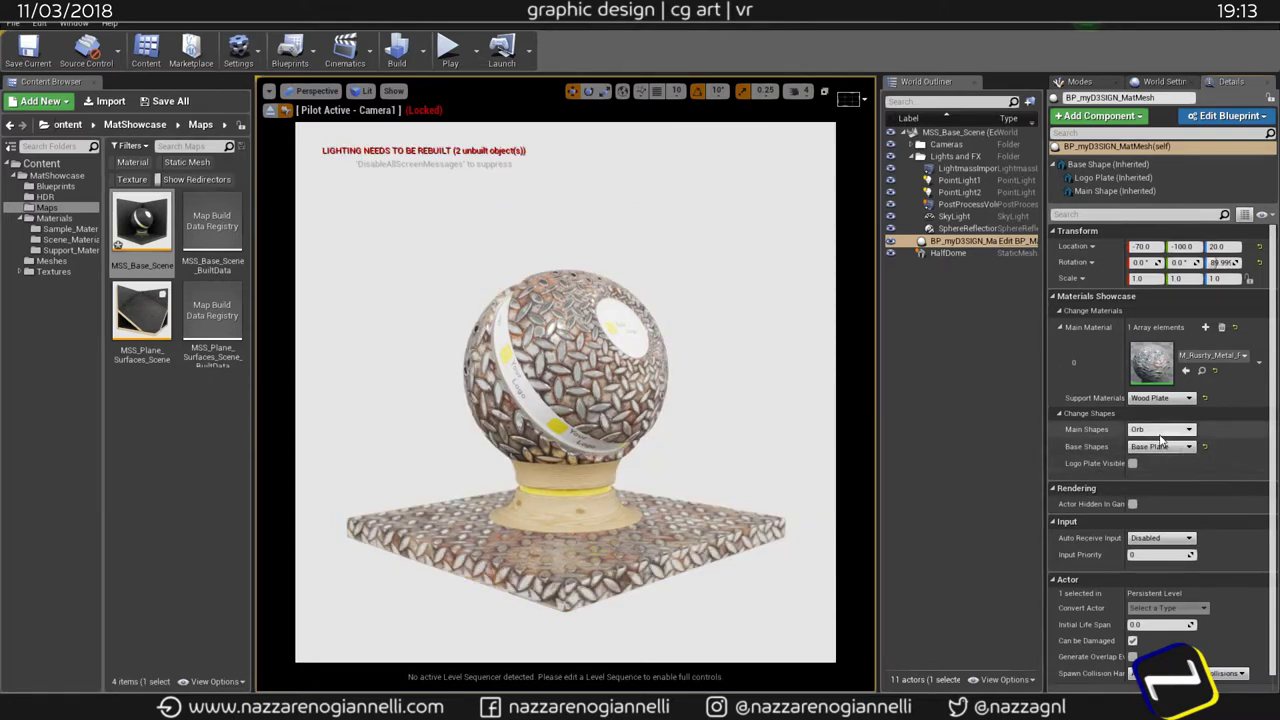
Step: Set Main Shapes to Diagonal Plane, view through Camera2 and turn Logo Plate Visible on
click(1158, 429)
click(1156, 450)
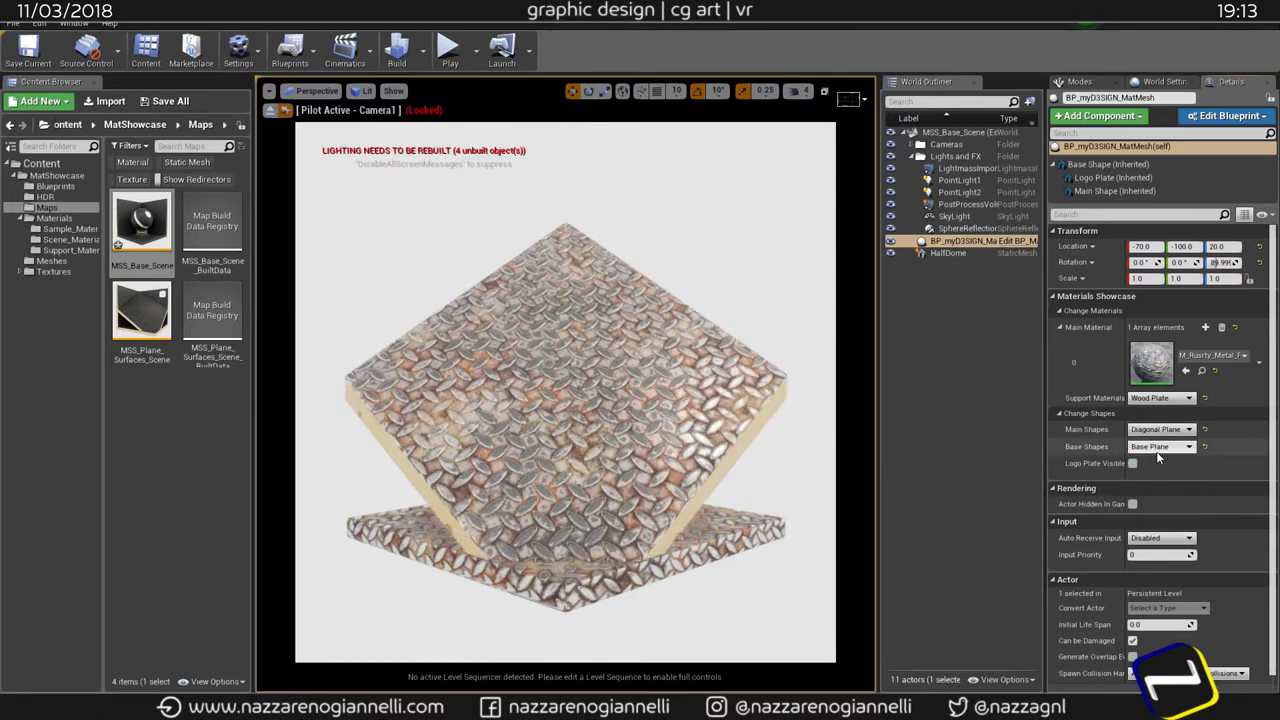
click(311, 91)
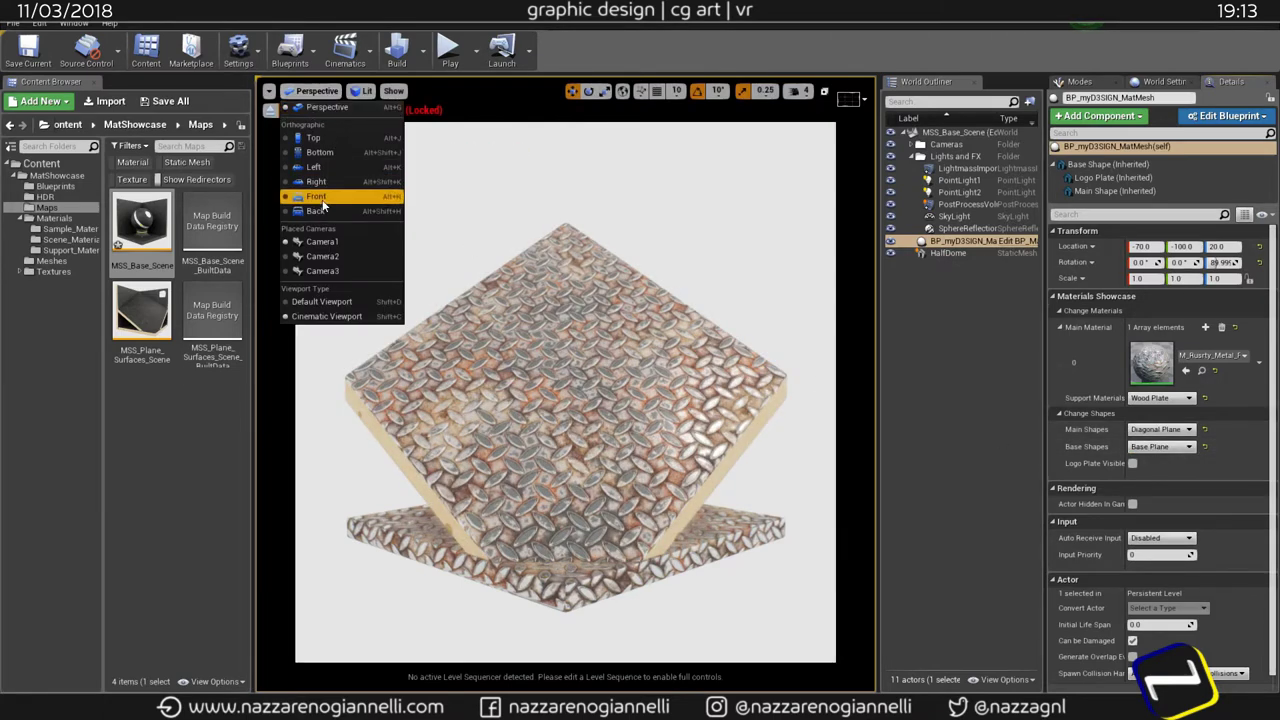
click(333, 257)
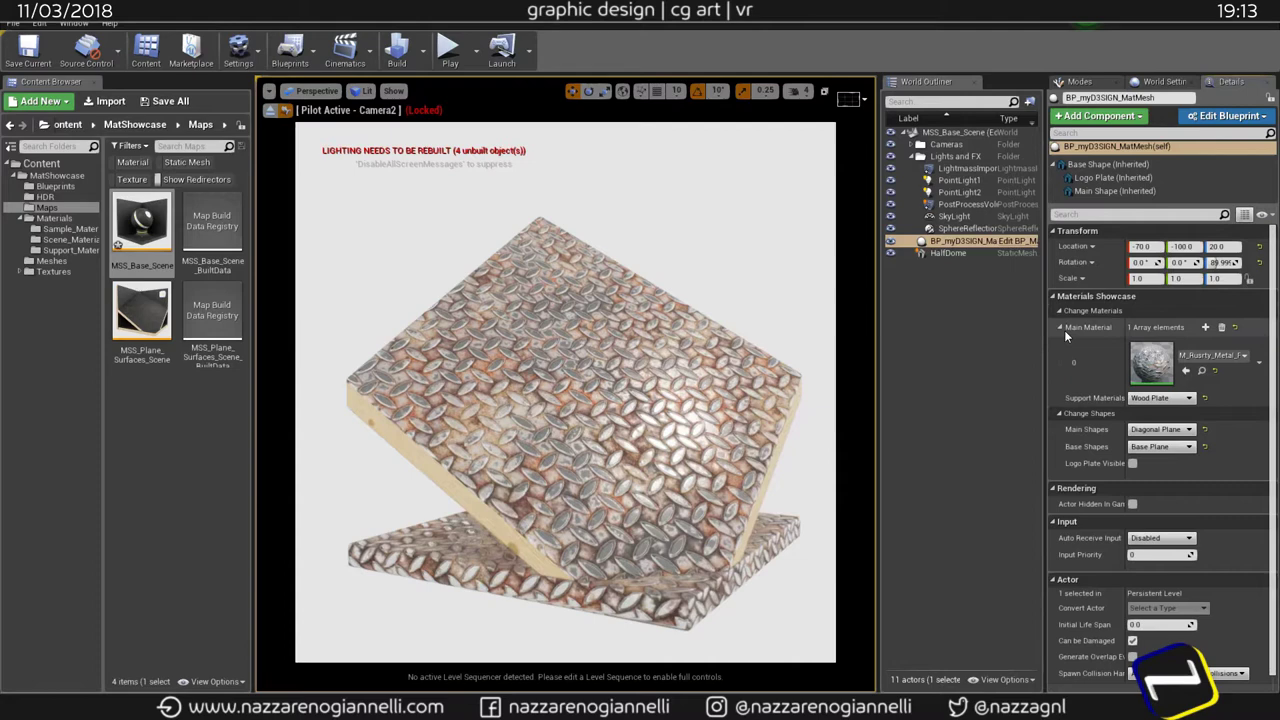
click(1133, 464)
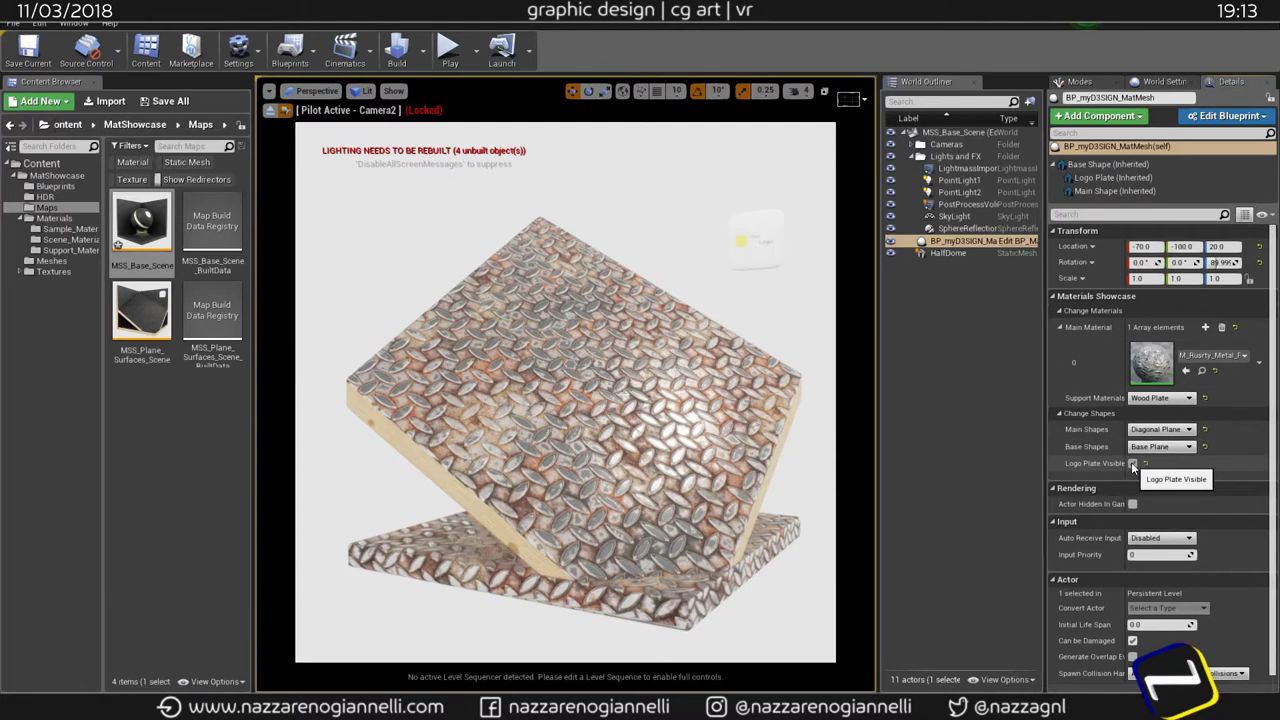
Step: Make the logo plate visible, try M_Bull_Leather as Main Material, then settle on M_Glossy_Terracotta
click(1133, 464)
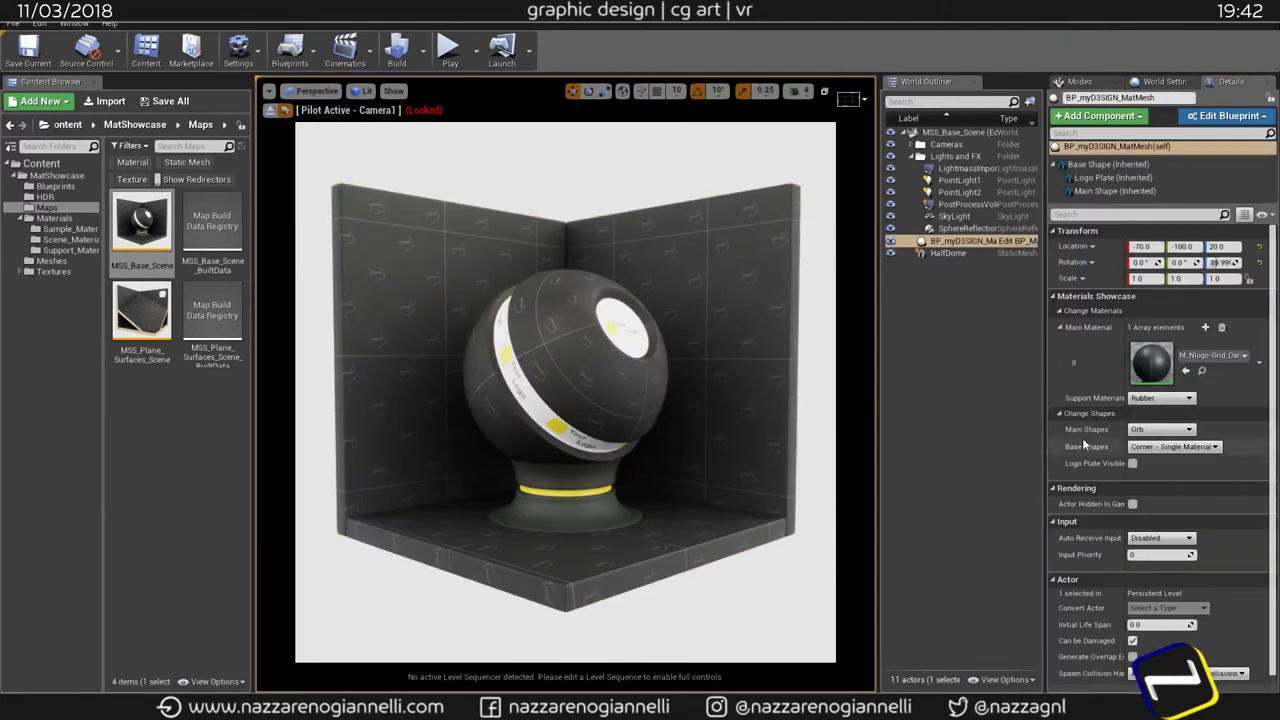
click(1210, 355)
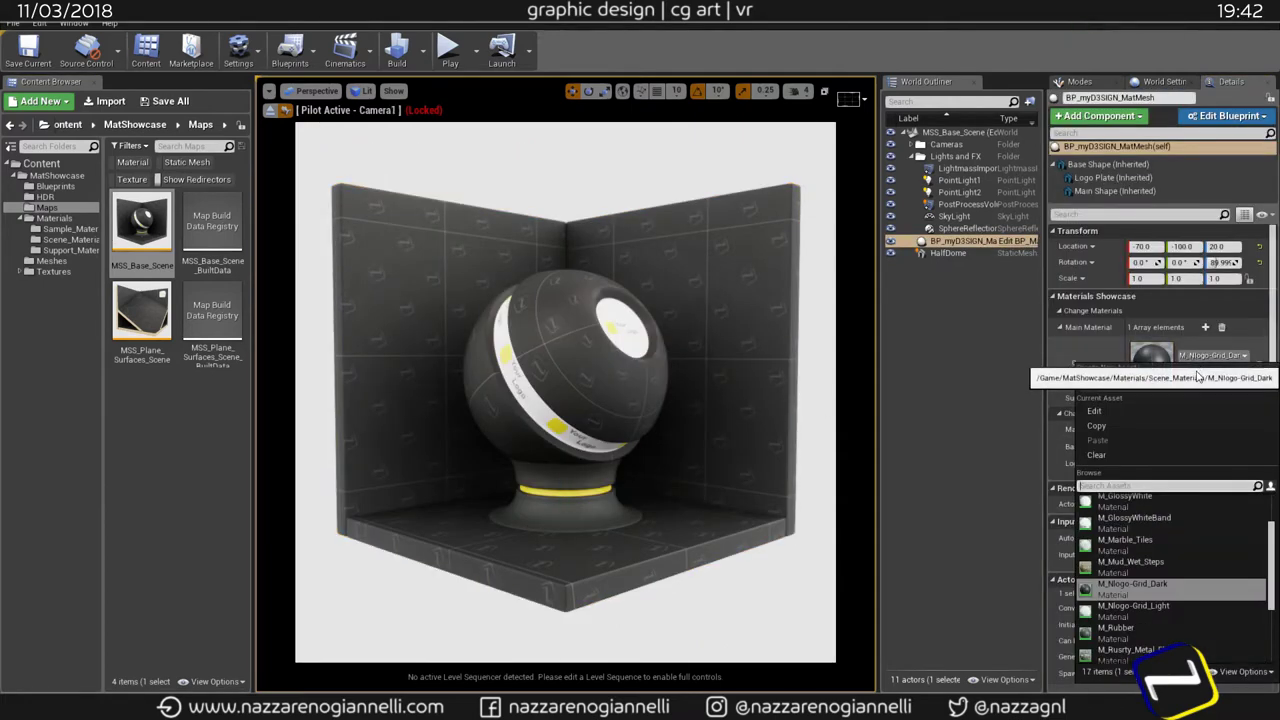
scroll(1150, 546, up, 5)
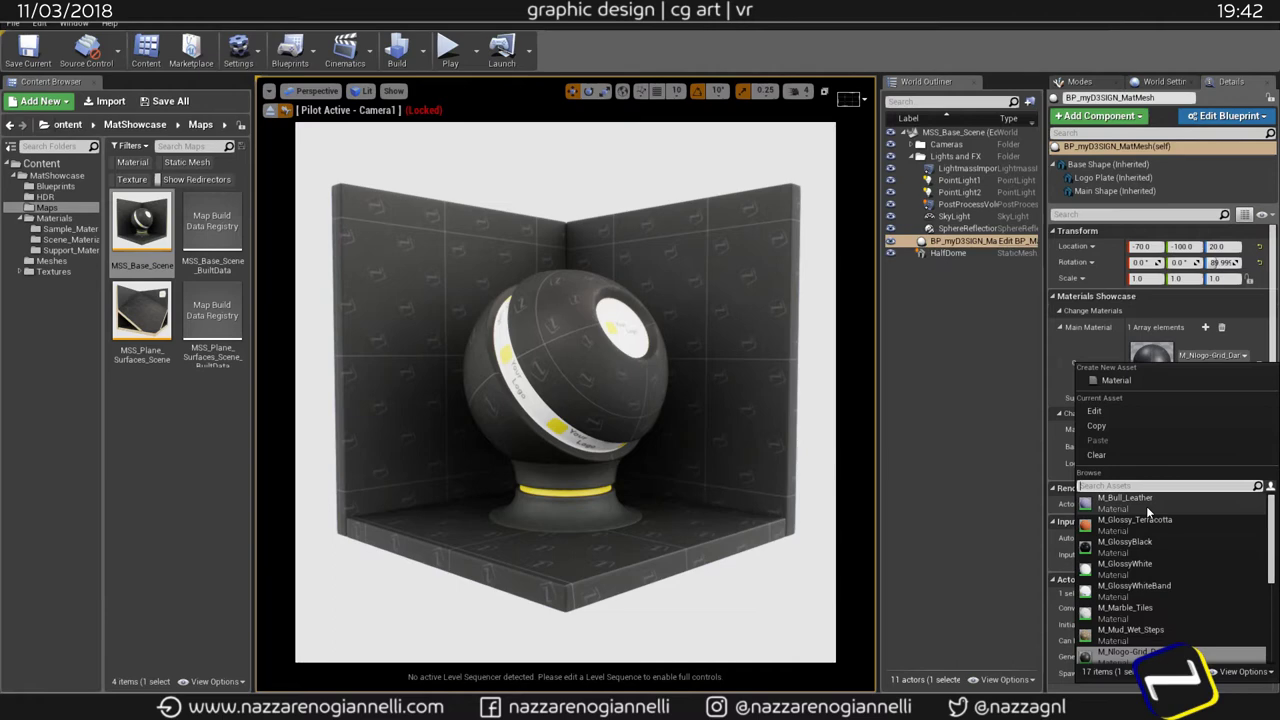
click(1146, 506)
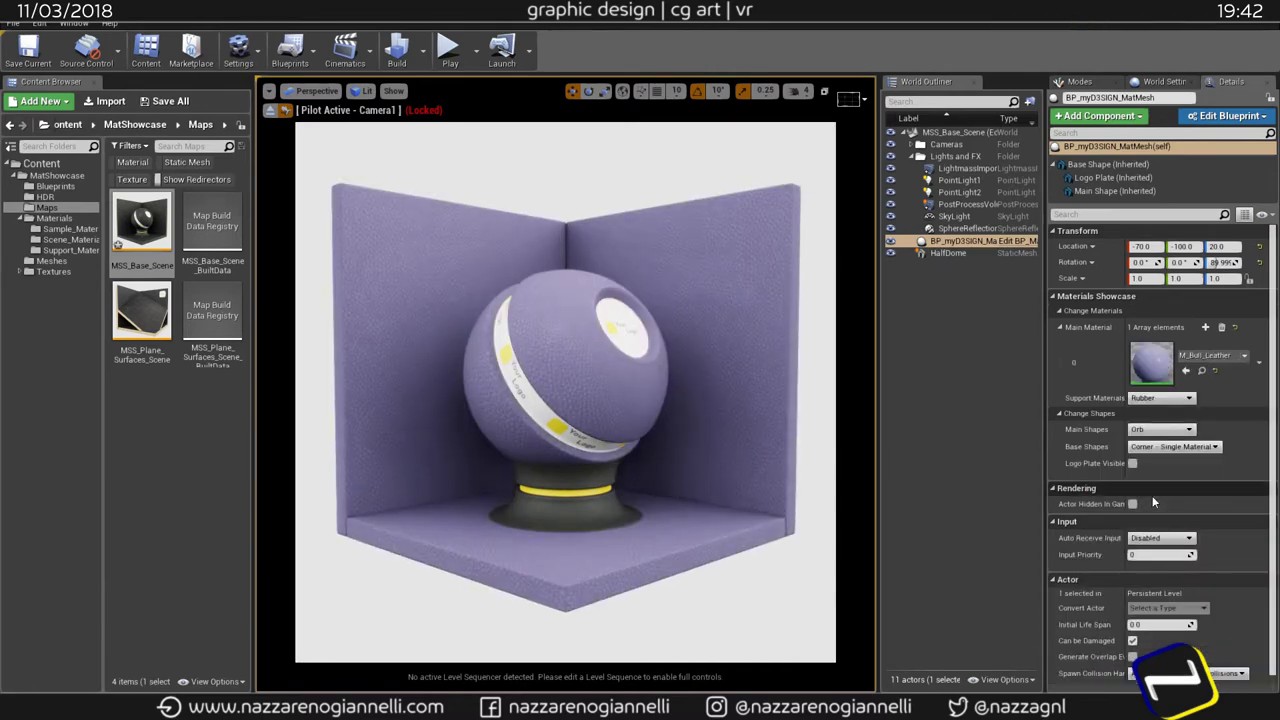
click(1201, 362)
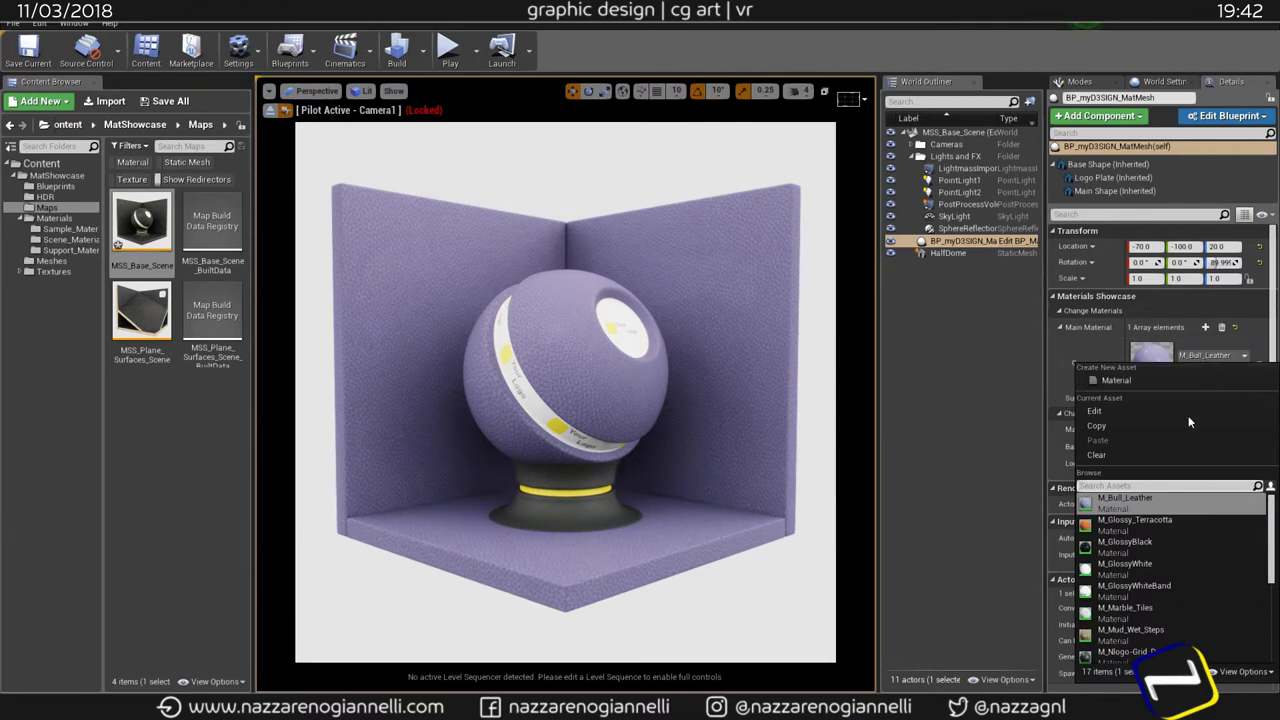
click(1126, 520)
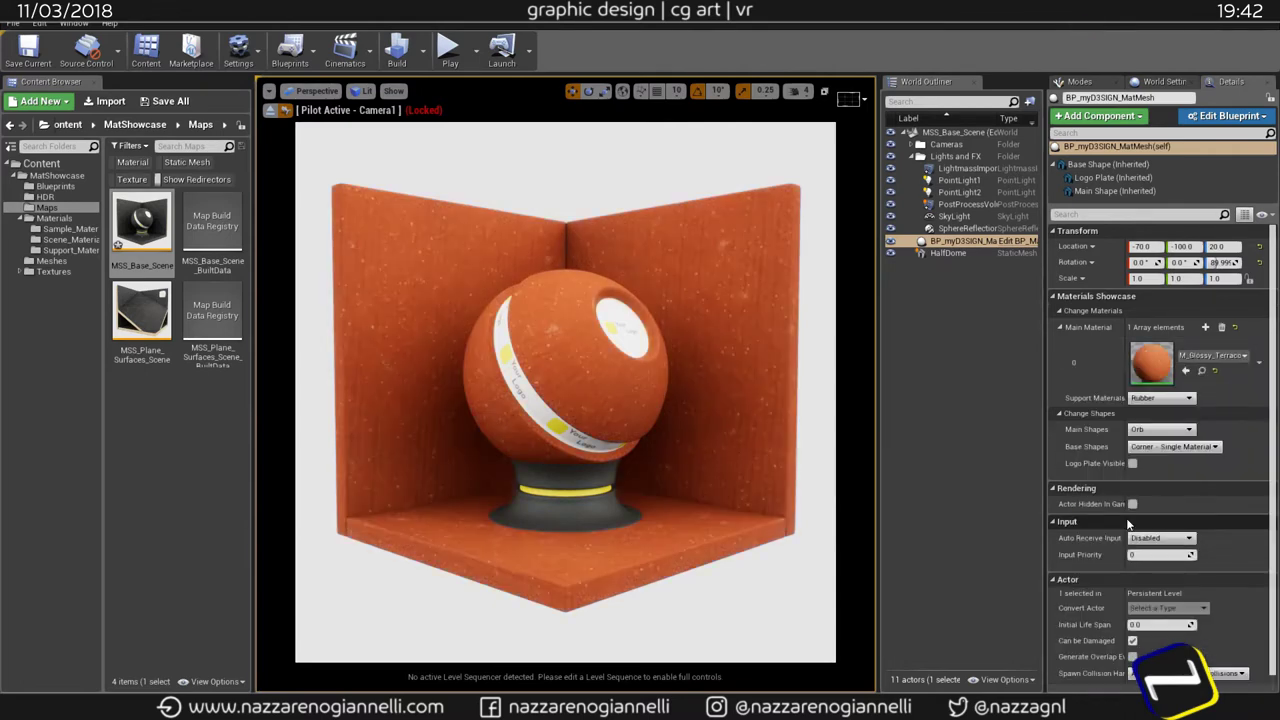
click(320, 94)
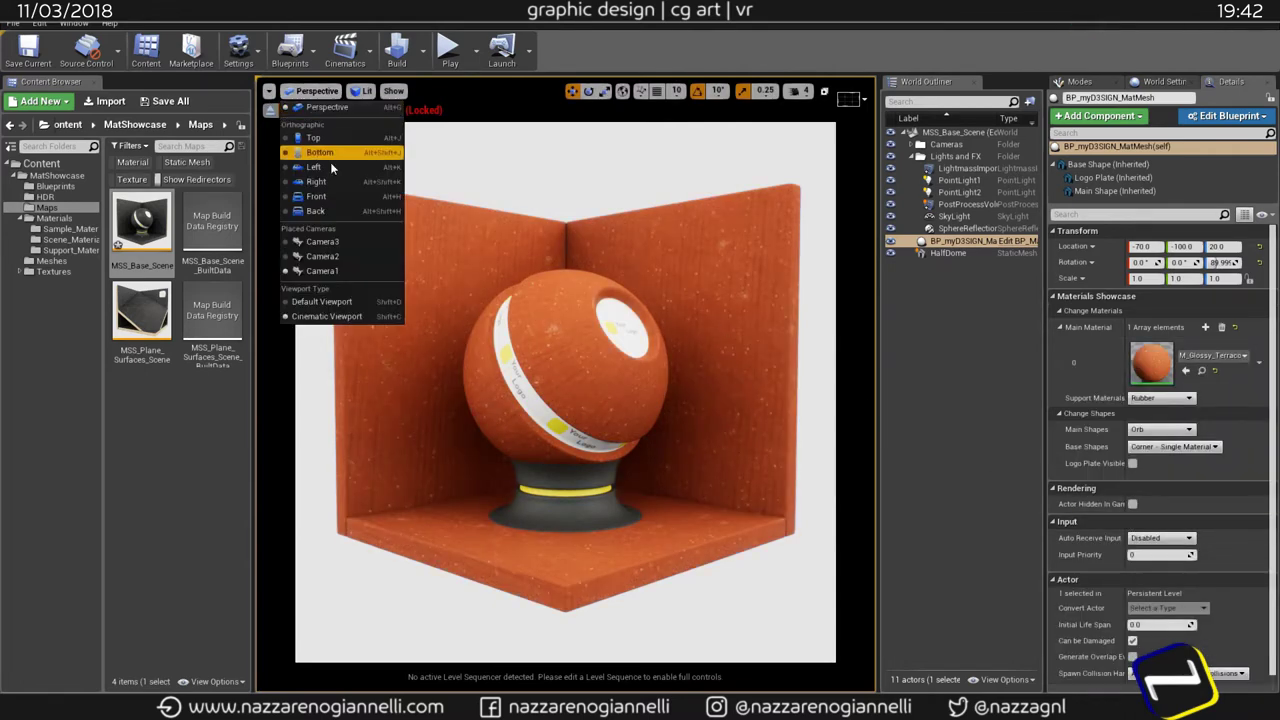
click(341, 255)
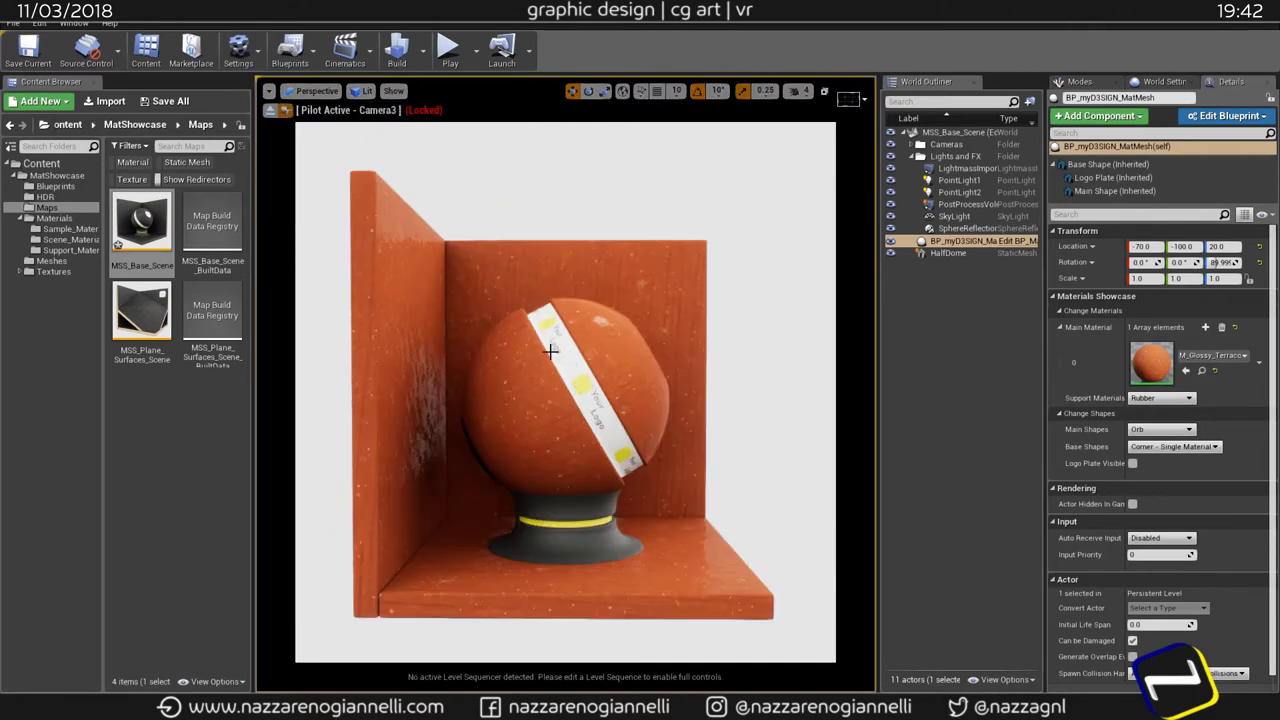
click(270, 110)
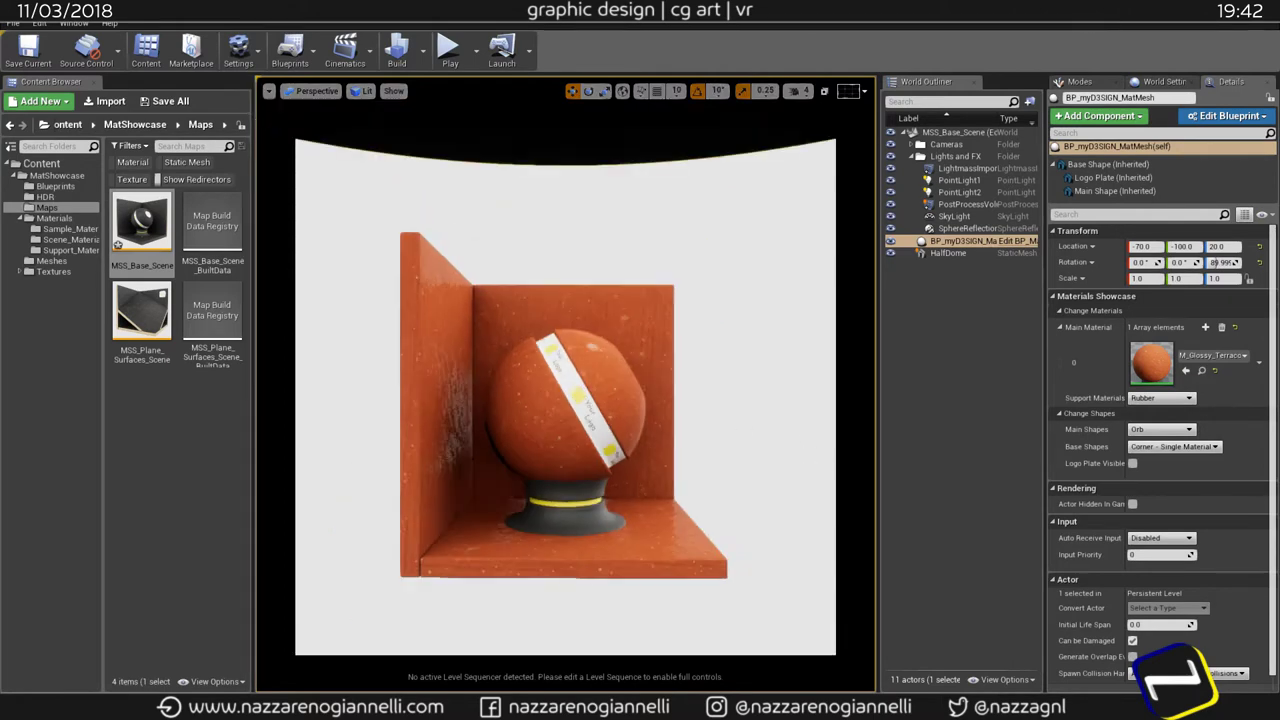
scroll(560, 463, up, 5)
middle_drag(600, 420, 593, 461)
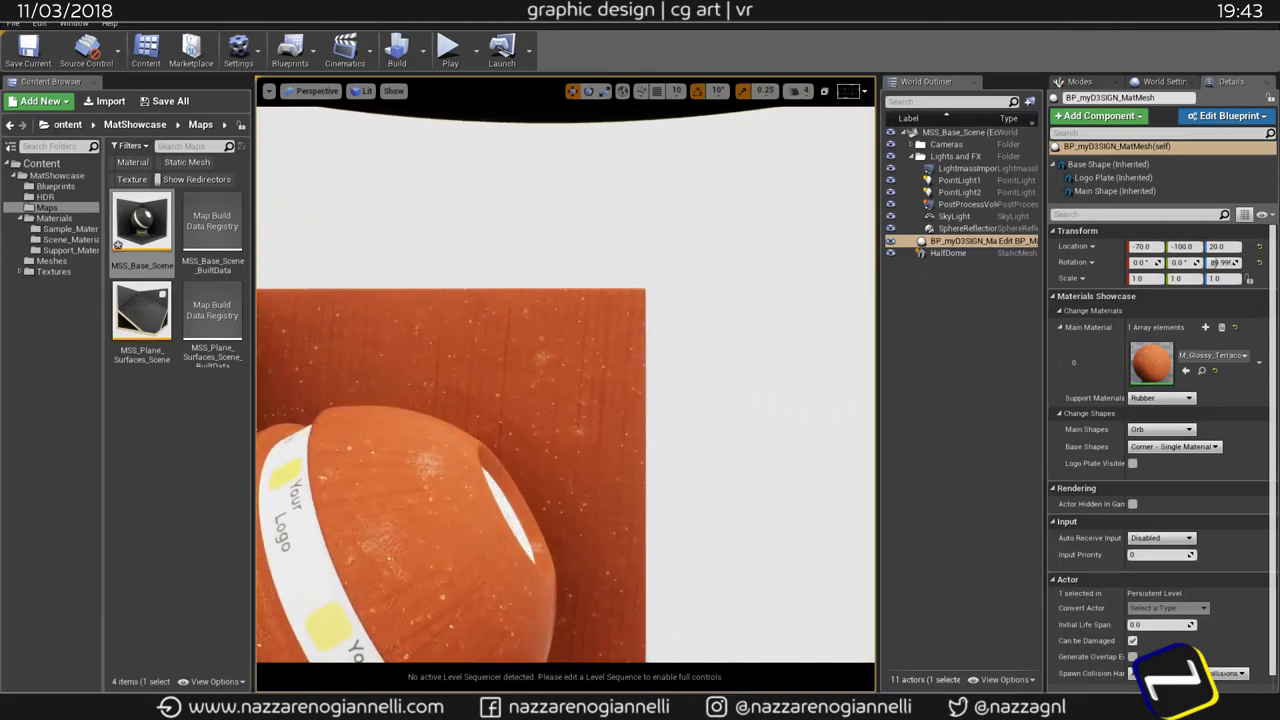
click(310, 91)
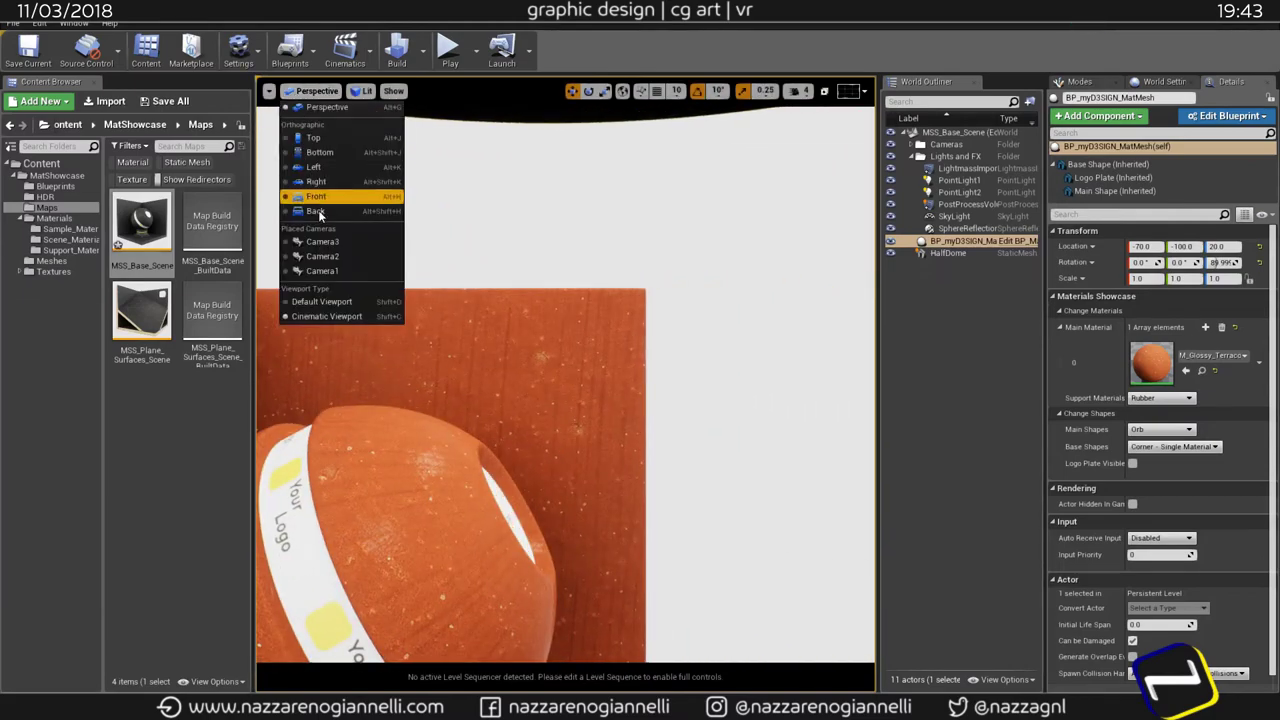
click(336, 272)
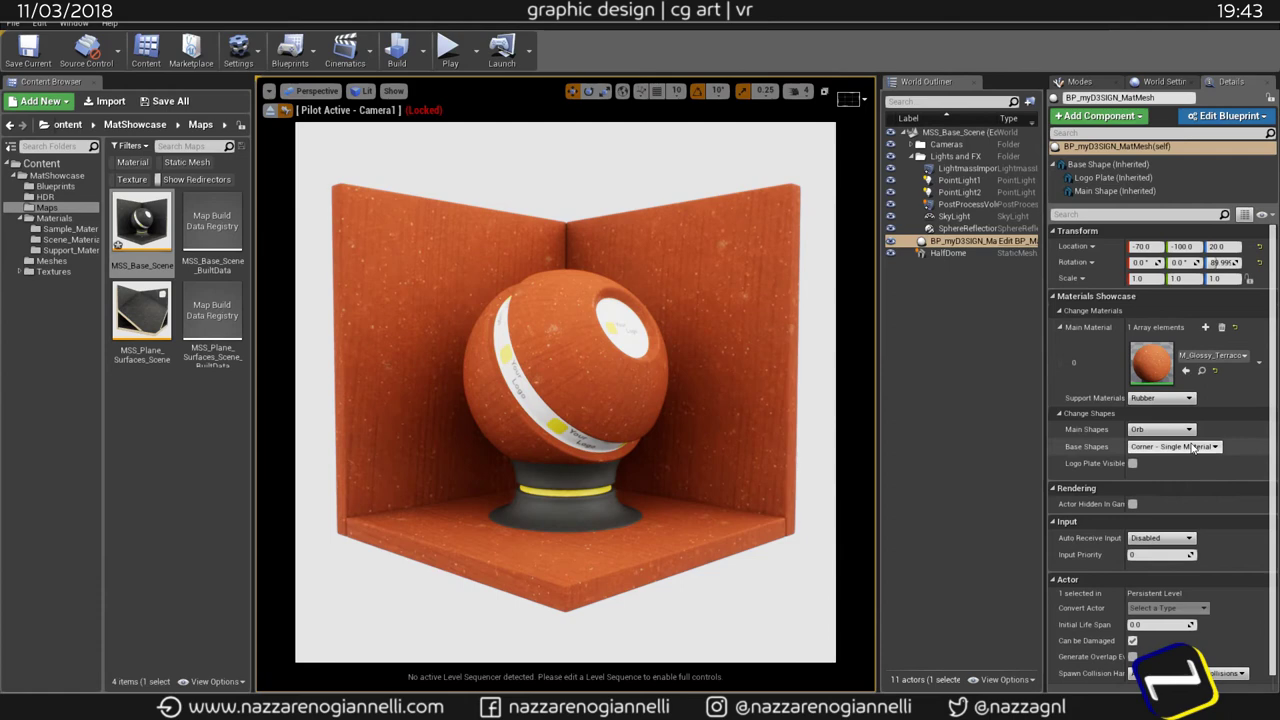
Step: Pick M_Rusty_Metal_Floor as the Main Material, covering the orb and corner walls
click(1212, 355)
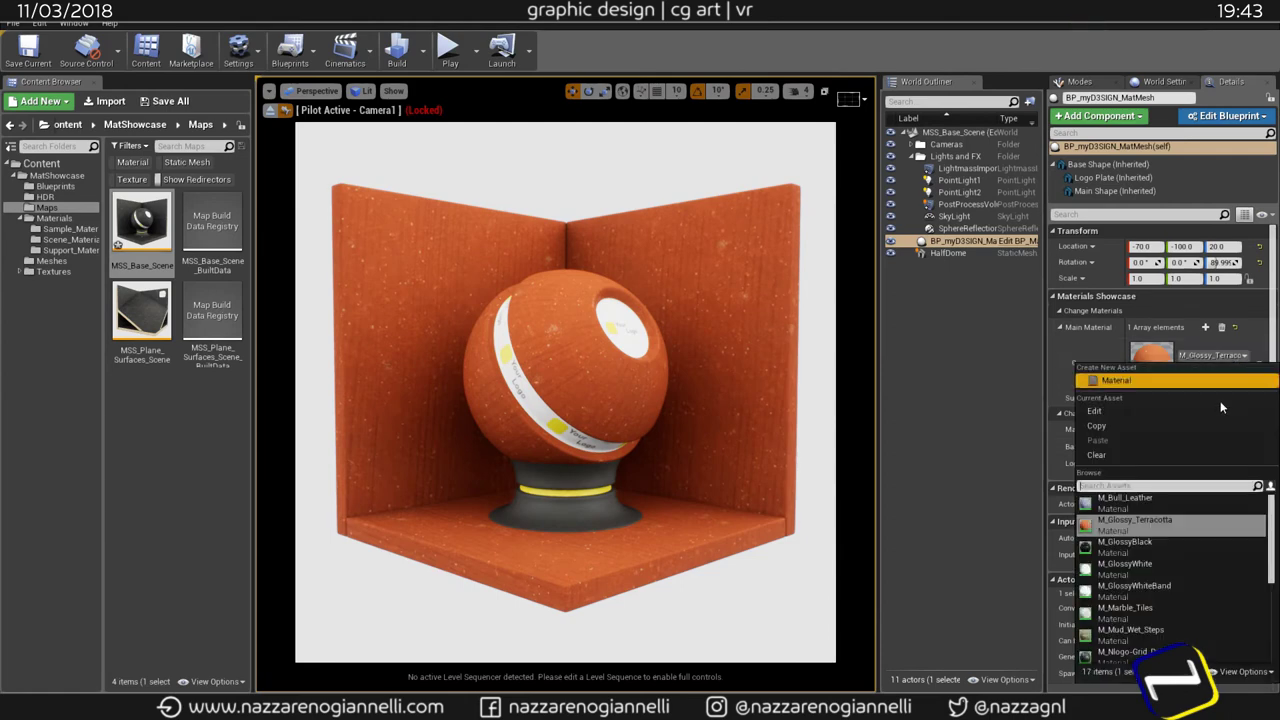
scroll(1162, 591, down, 3)
click(1160, 615)
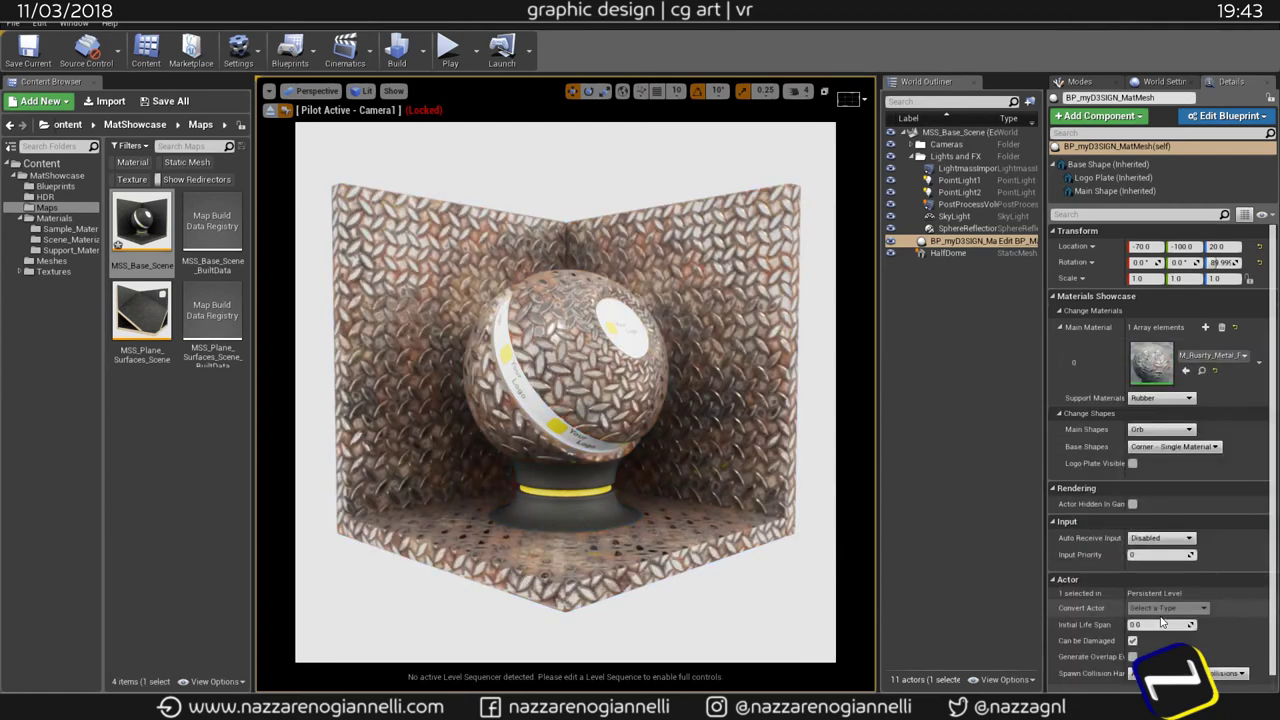